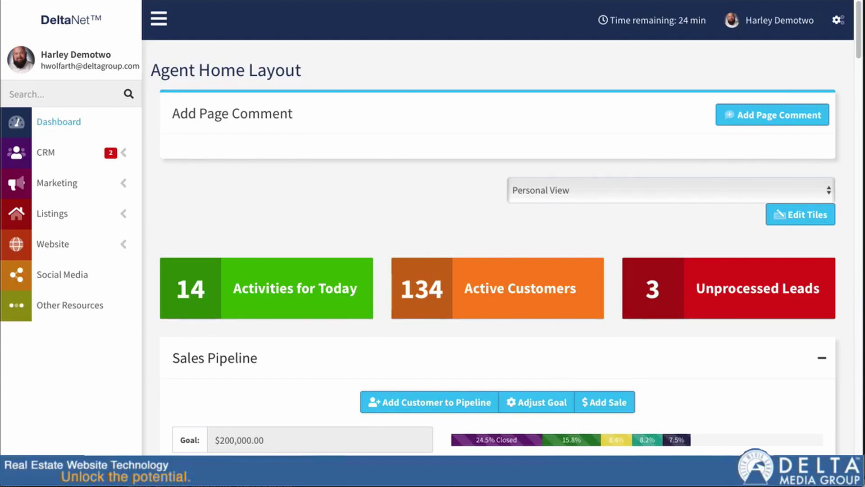
Open the account settings and search them for "listing".
{"action": "left_click", "coordinate": [839, 21]}
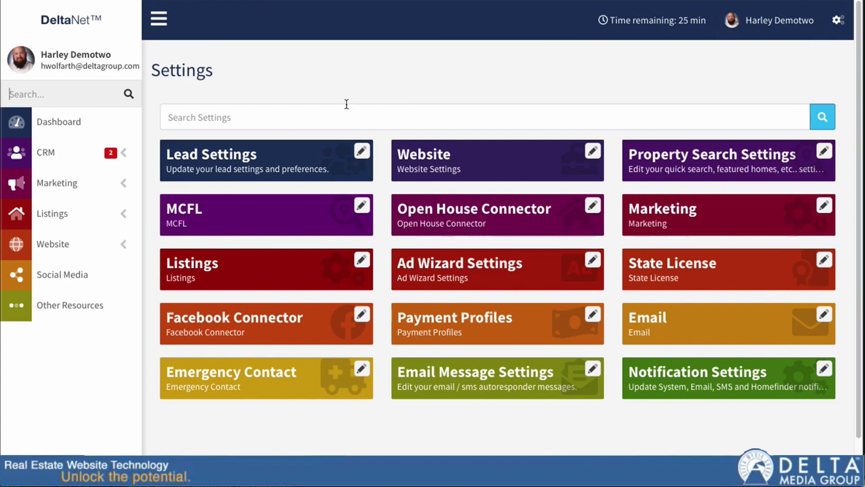
{"action": "left_click", "coordinate": [330, 115]}
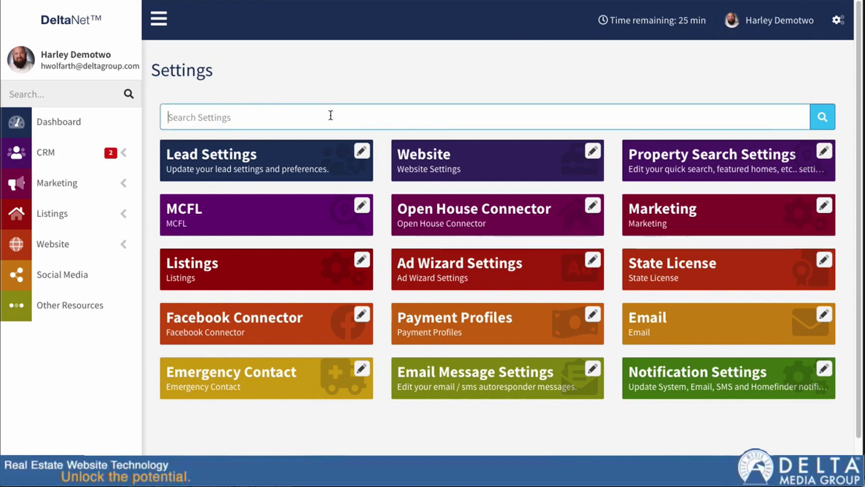
{"action": "type", "text": "listing"}
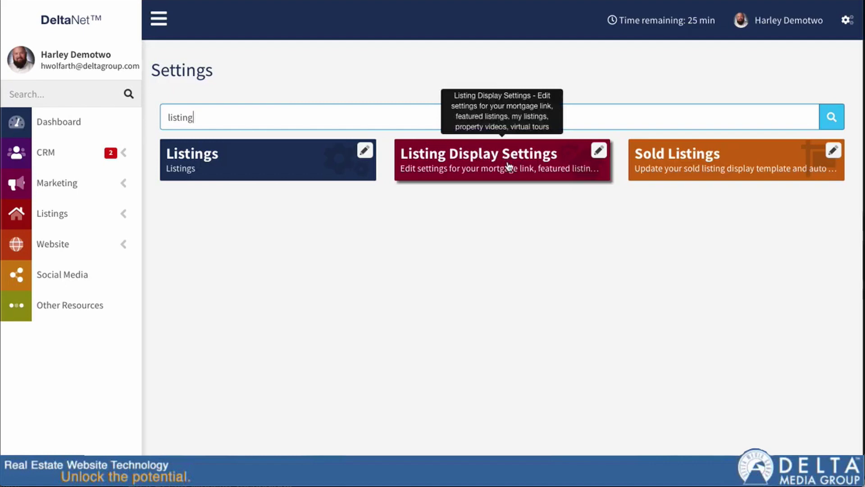
Find Listing Display Settings with the site-wide search for "listing display" and open that page.
{"action": "left_click", "coordinate": [37, 93]}
{"action": "type", "text": "list"}
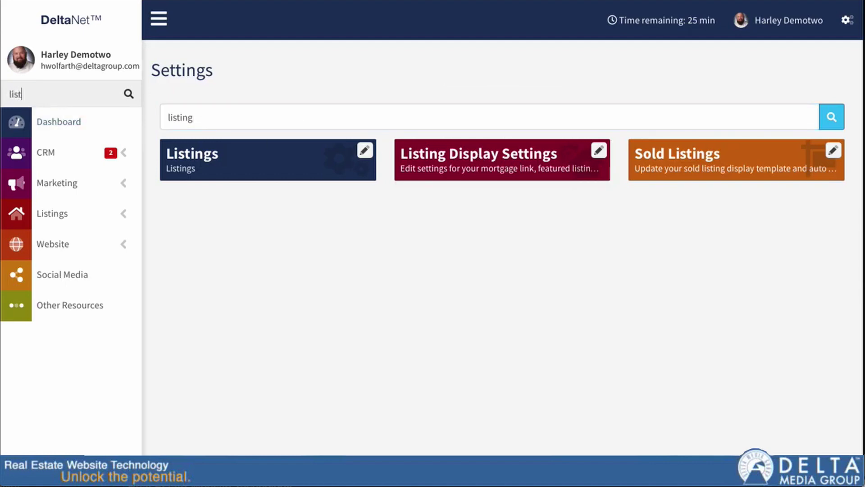
{"action": "type", "text": "ing"}
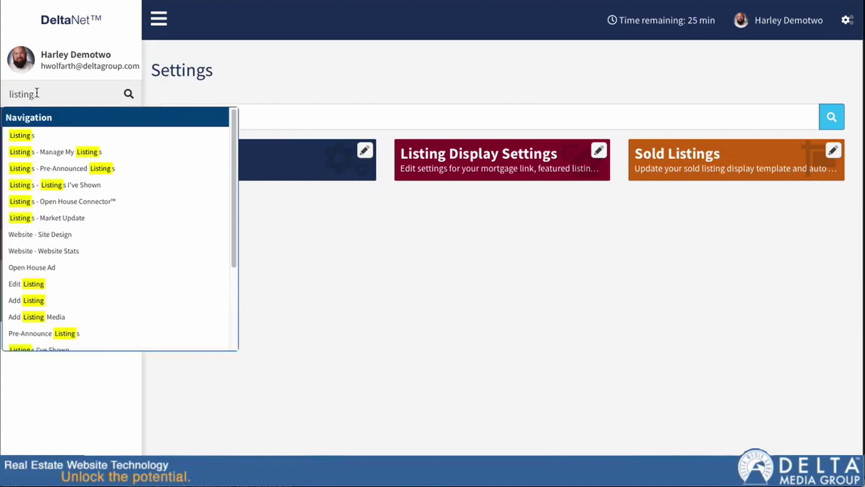
{"action": "scroll", "coordinate": [131, 223], "scroll_direction": "down", "scroll_amount": 1}
{"action": "scroll", "coordinate": [132, 227], "scroll_direction": "down", "scroll_amount": 2}
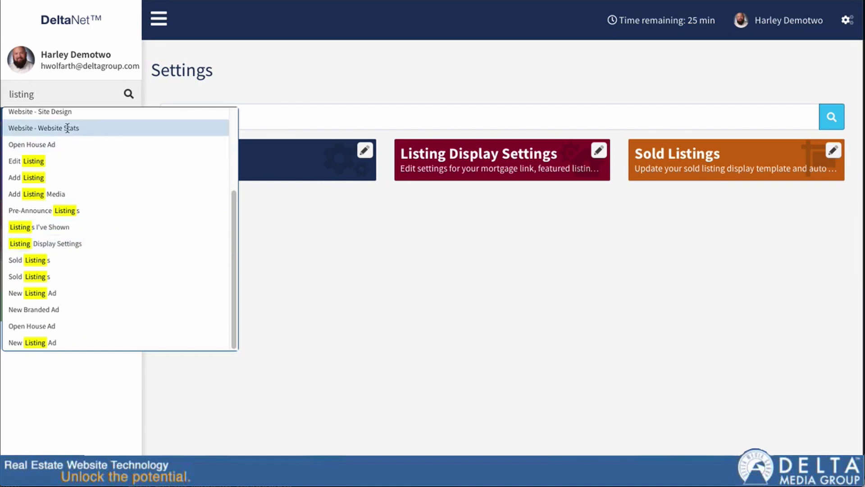
{"action": "type", "text": "display"}
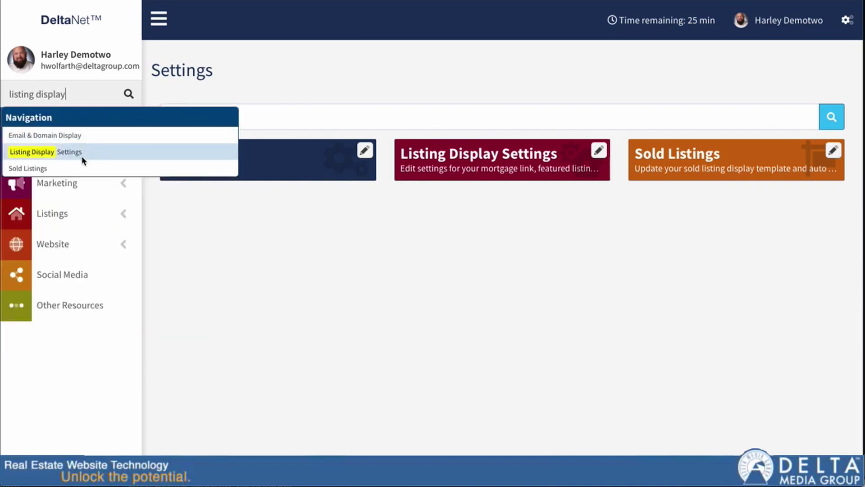
{"action": "left_click", "coordinate": [66, 155]}
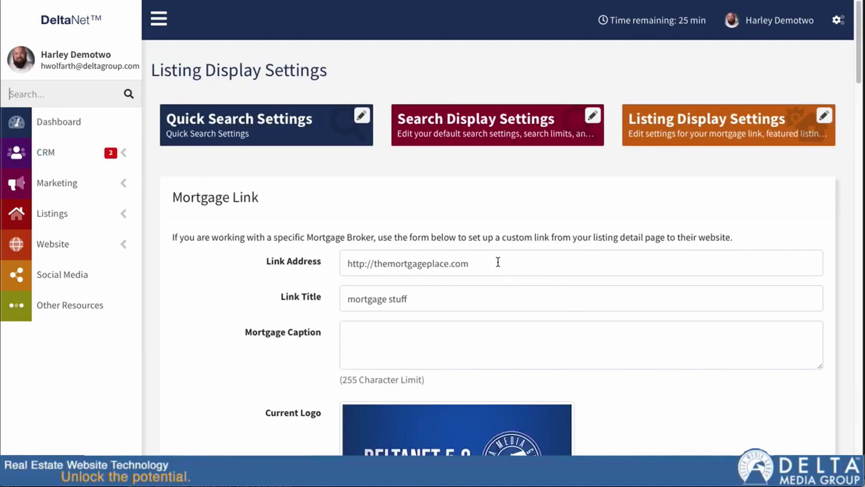
Examine the Mortgage Link section's link address, link title, caption and logo fields.
{"action": "scroll", "coordinate": [450, 288], "scroll_direction": "down", "scroll_amount": 1}
{"action": "scroll", "coordinate": [439, 276], "scroll_direction": "down", "scroll_amount": 1}
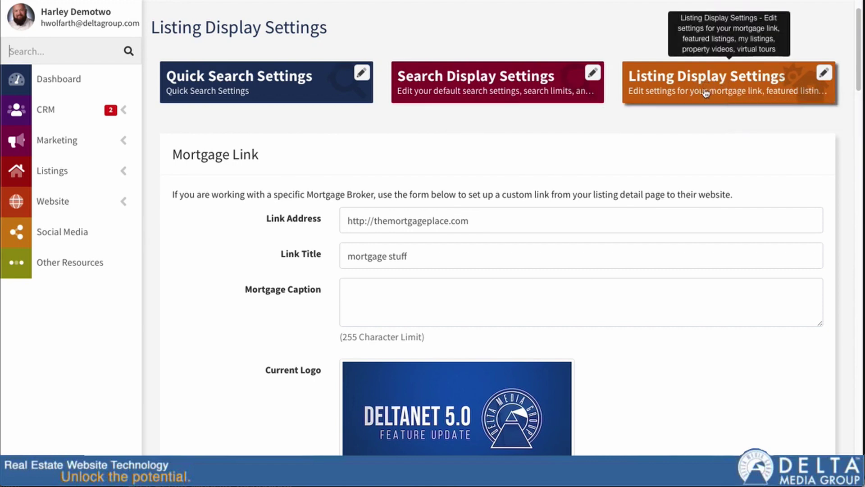
{"action": "scroll", "coordinate": [439, 142], "scroll_direction": "down", "scroll_amount": 1}
{"action": "scroll", "coordinate": [444, 140], "scroll_direction": "down", "scroll_amount": 1}
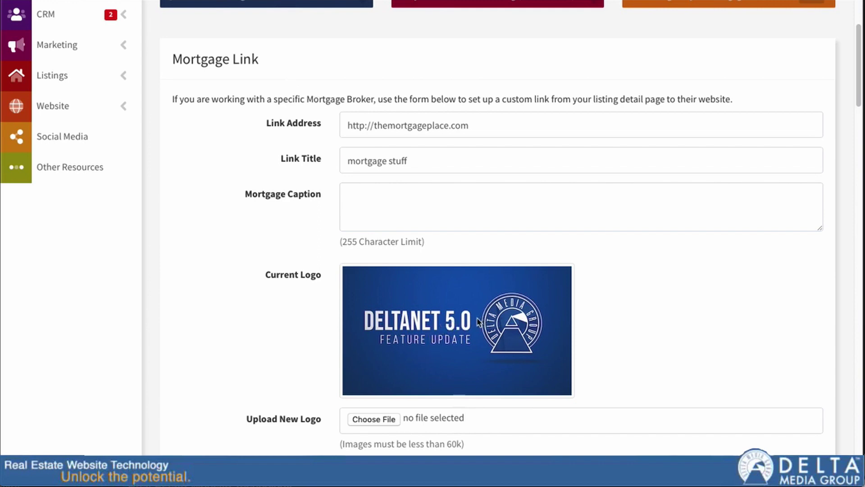
{"action": "left_click", "coordinate": [362, 126]}
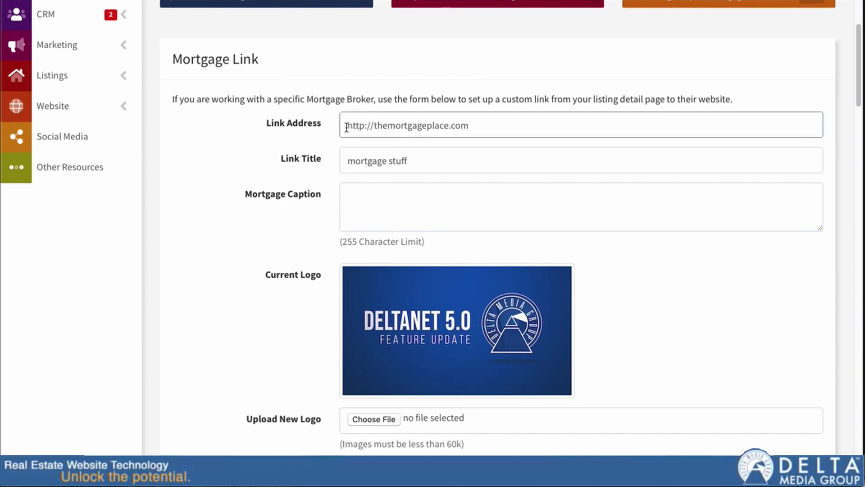
{"action": "left_click_drag", "start_coordinate": [347, 125], "coordinate": [482, 125]}
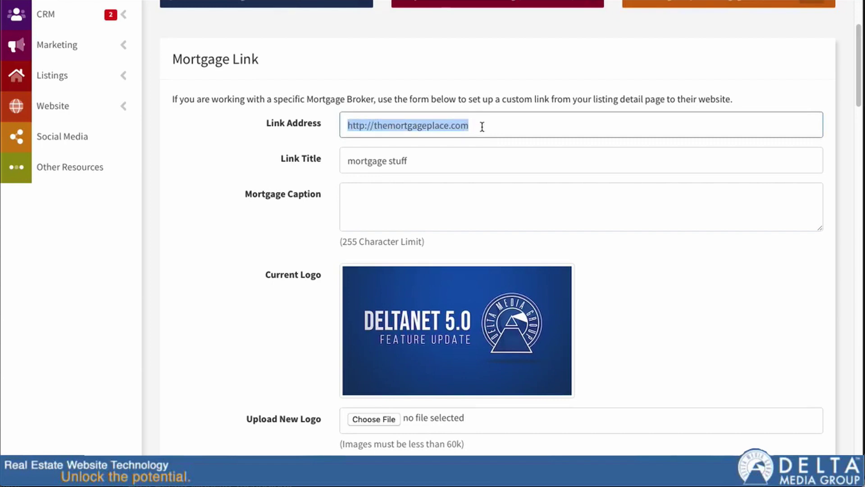
{"action": "double_click", "coordinate": [380, 161]}
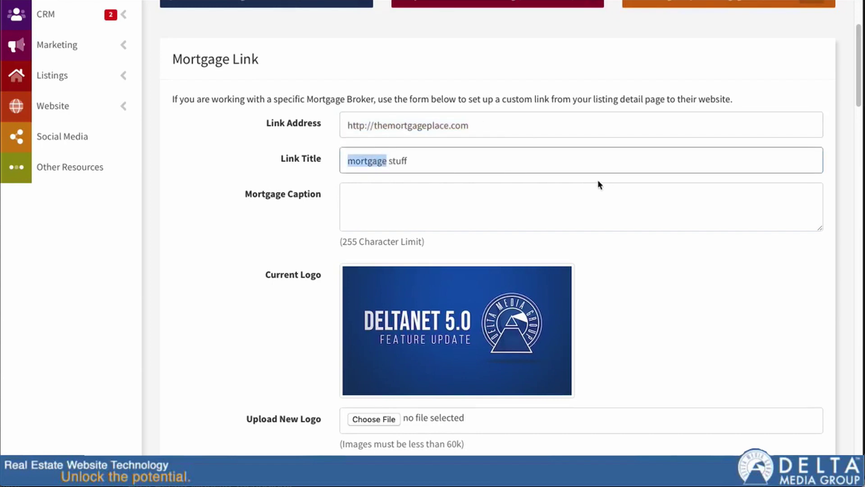
{"action": "left_click", "coordinate": [400, 210]}
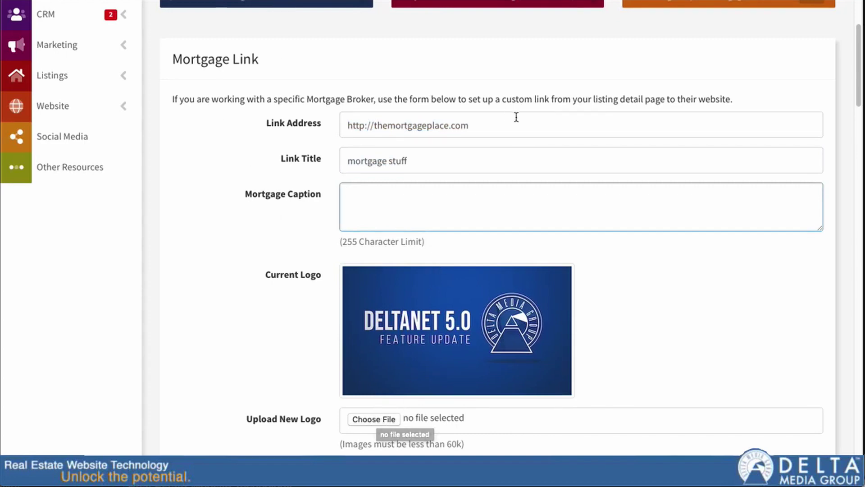
Open the agent's public demo website in a new browser tab and bring up its property search results.
{"action": "key", "text": "super+t"}
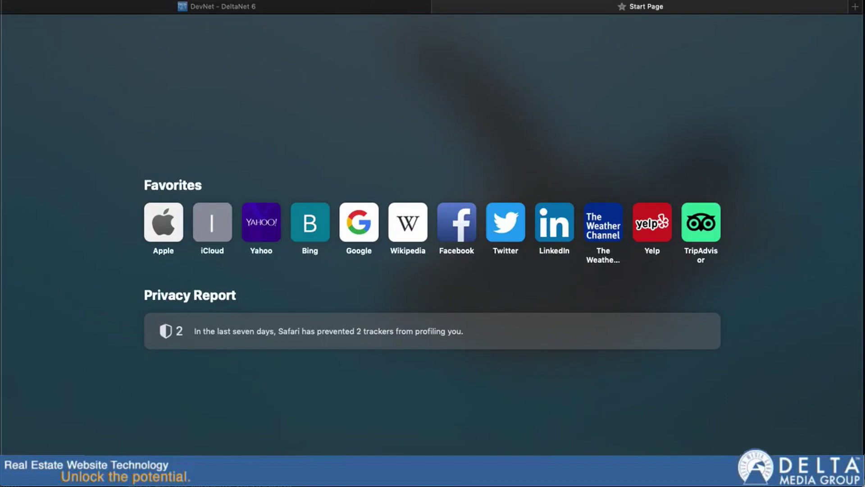
{"action": "type", "text": "hdemo"}
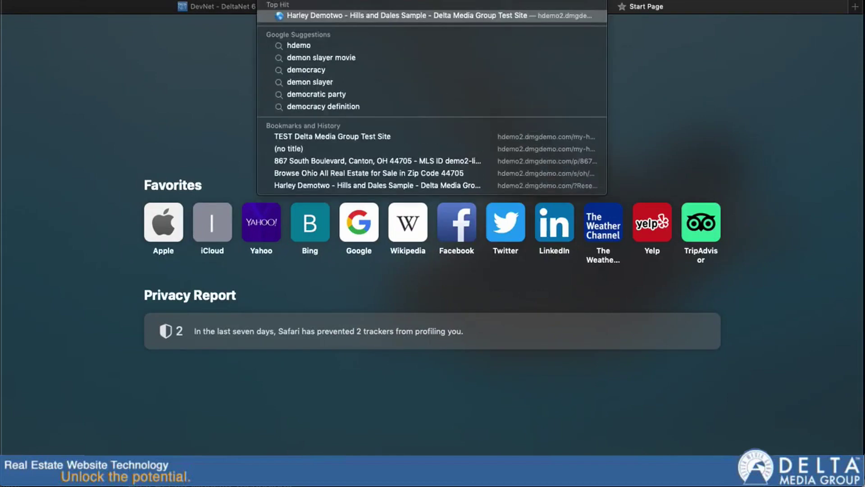
{"action": "key", "text": "Return"}
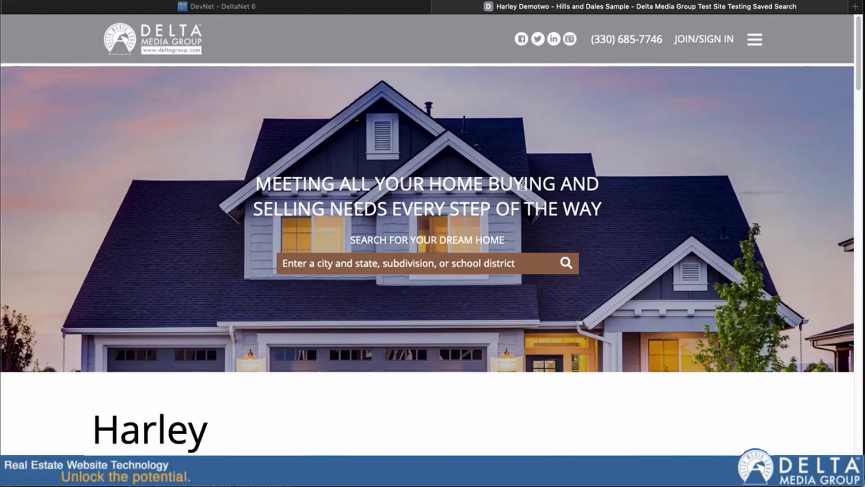
{"action": "scroll", "coordinate": [512, 169], "scroll_direction": "down", "scroll_amount": 3}
{"action": "scroll", "coordinate": [536, 165], "scroll_direction": "up", "scroll_amount": 3}
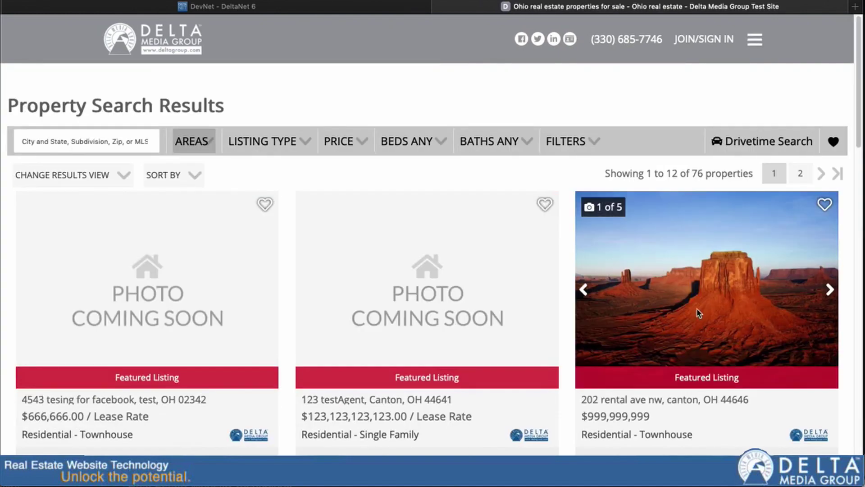
Open the featured listing priced at $999,999,999 and view the mortgage logo and link below its payment calculator.
{"action": "left_click", "coordinate": [698, 314]}
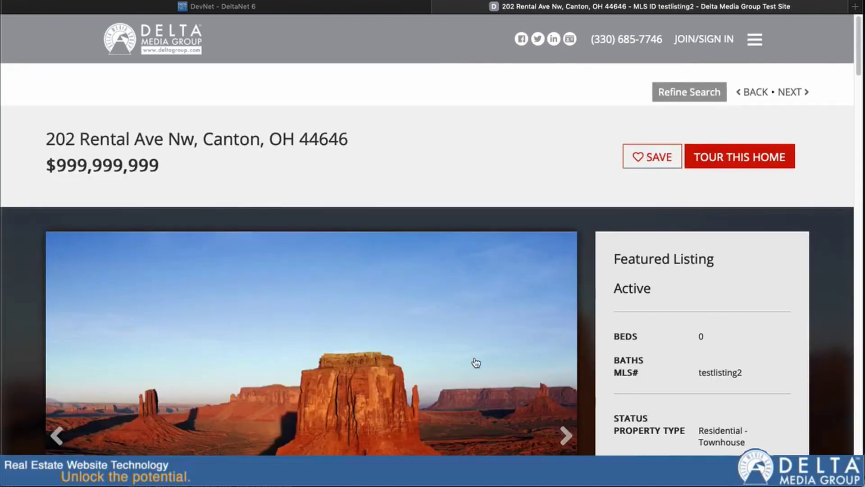
{"action": "scroll", "coordinate": [555, 348], "scroll_direction": "down", "scroll_amount": 15}
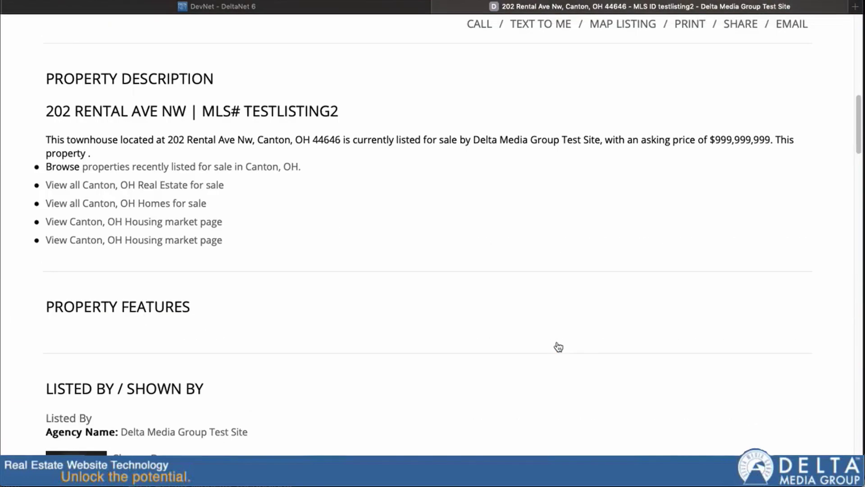
{"action": "scroll", "coordinate": [557, 343], "scroll_direction": "down", "scroll_amount": 15}
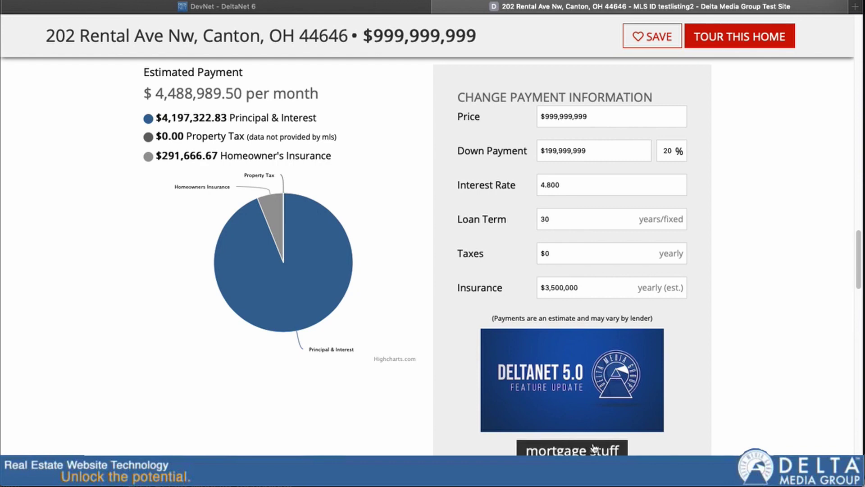
Return to the Listing Display Settings and change the mortgage Link Title to "Apply Now".
{"action": "left_click", "coordinate": [188, 7]}
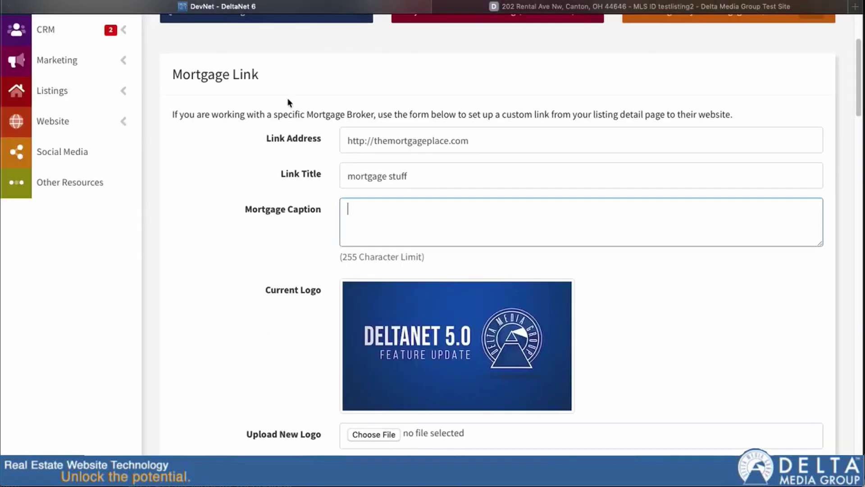
{"action": "triple_click", "coordinate": [372, 176]}
{"action": "type", "text": "vi"}
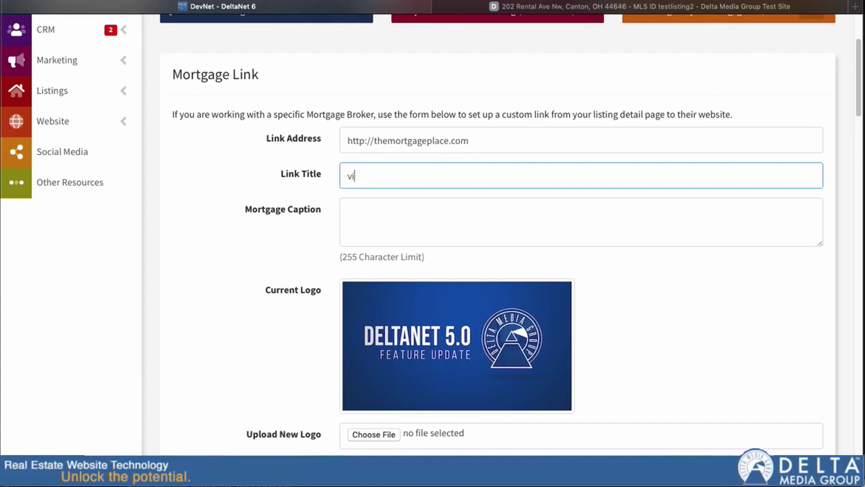
{"action": "key", "text": "BackSpace"}
{"action": "key", "text": "BackSpace"}
{"action": "type", "text": "vi"}
{"action": "key", "text": "BackSpace"}
{"action": "key", "text": "BackSpace"}
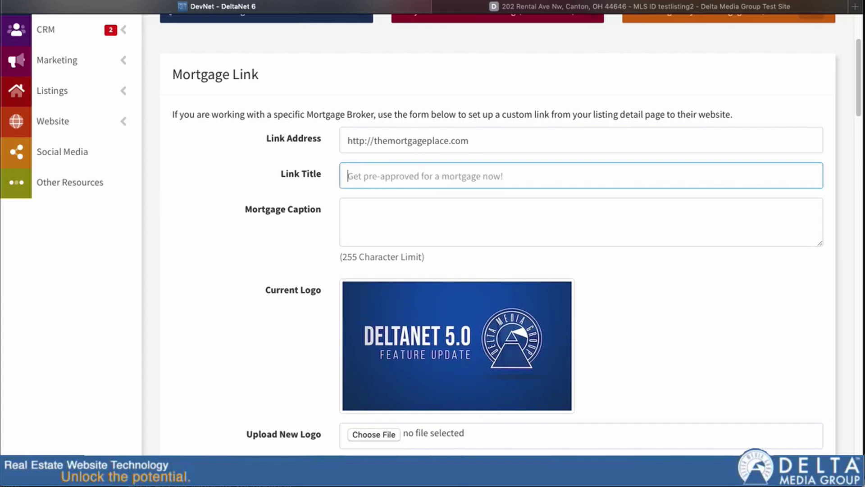
{"action": "type", "text": "Apply Now"}
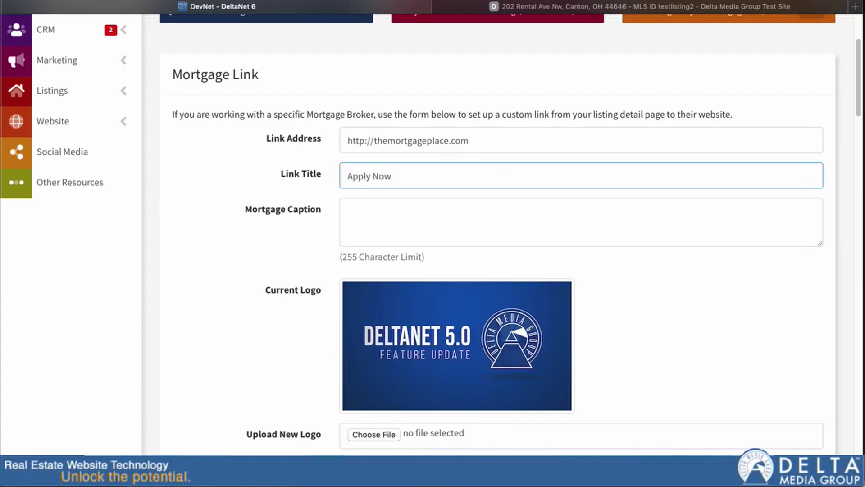
{"action": "triple_click", "coordinate": [385, 142]}
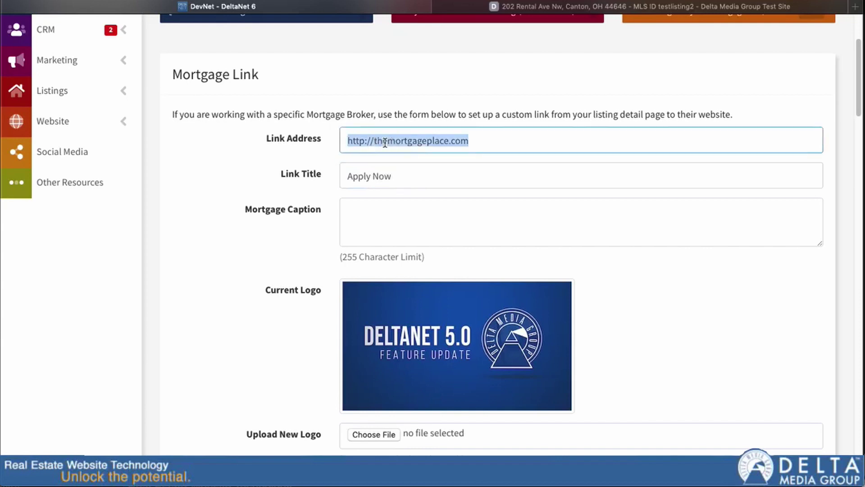
{"action": "type", "text": "https:/"}
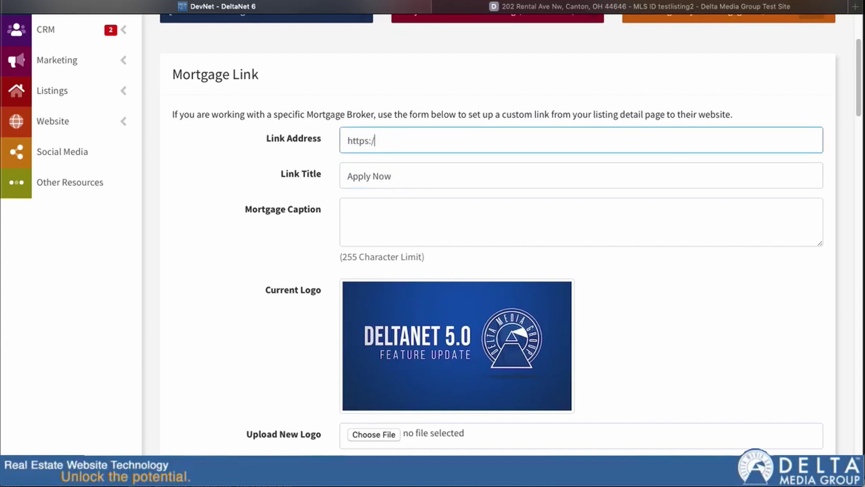
{"action": "type", "text": "/www.youtube"}
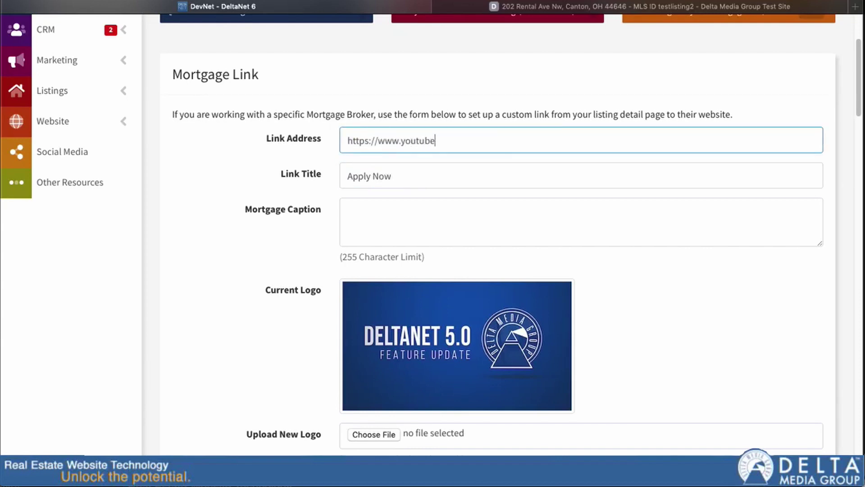
{"action": "type", "text": ".com"}
Enter "This is my mortgage link." as the Mortgage Caption and save the mortgage link settings.
{"action": "scroll", "coordinate": [406, 211], "scroll_direction": "down", "scroll_amount": 1}
{"action": "left_click", "coordinate": [449, 209]}
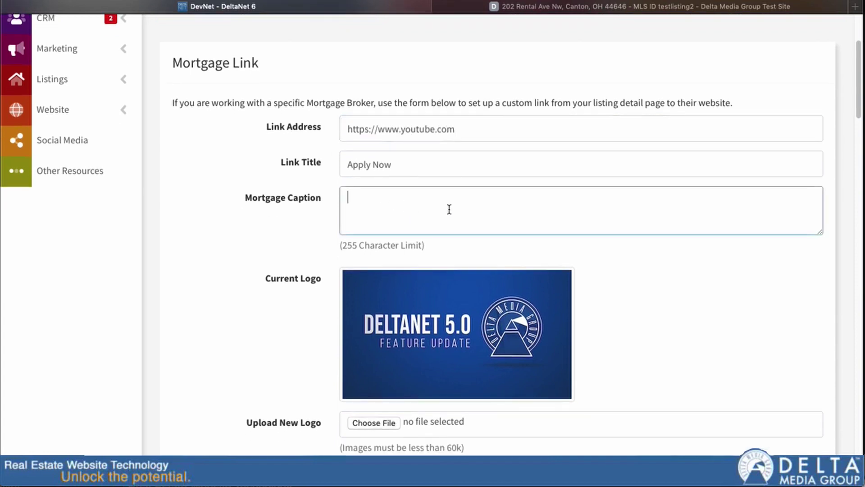
{"action": "type", "text": "This is my mortgage link."}
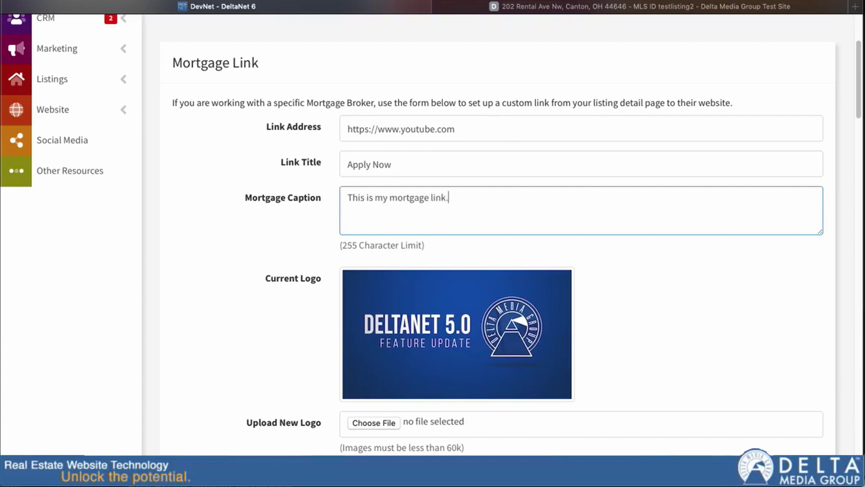
{"action": "left_click", "coordinate": [568, 470]}
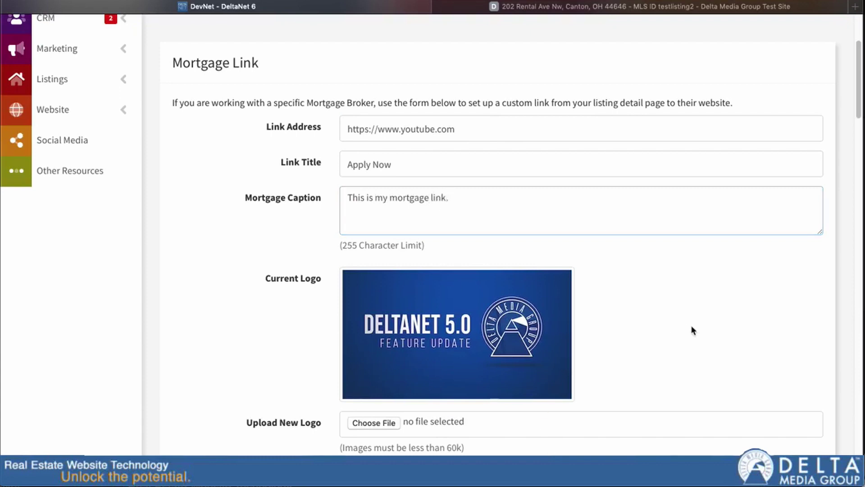
Reload the public listing page, check the mortgage caption under the logo and test the Apply Now link.
{"action": "left_click", "coordinate": [646, 8]}
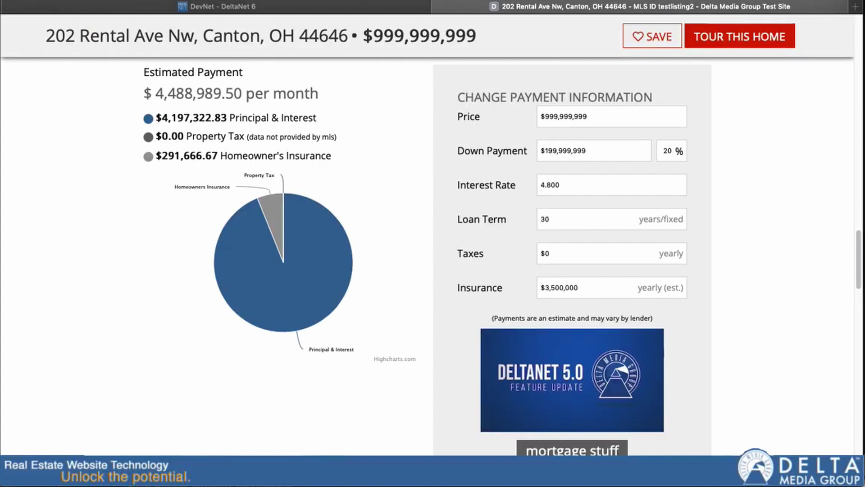
{"action": "key", "text": "super+r"}
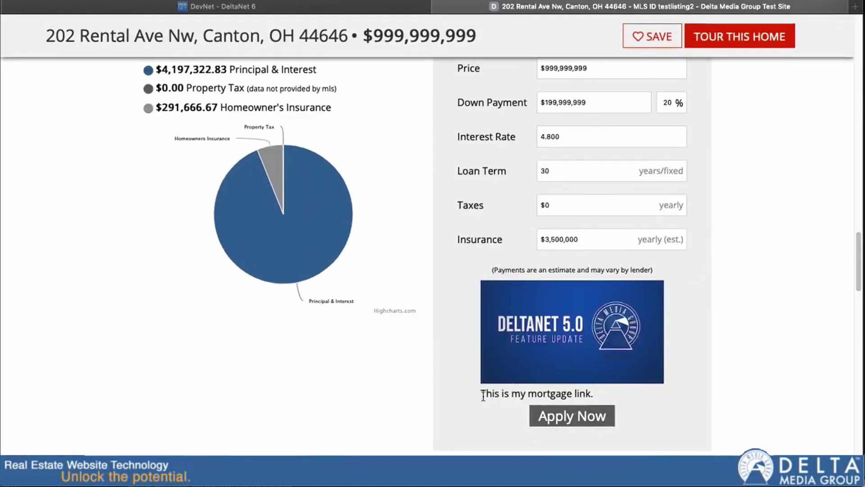
{"action": "left_click_drag", "start_coordinate": [486, 393], "coordinate": [580, 394]}
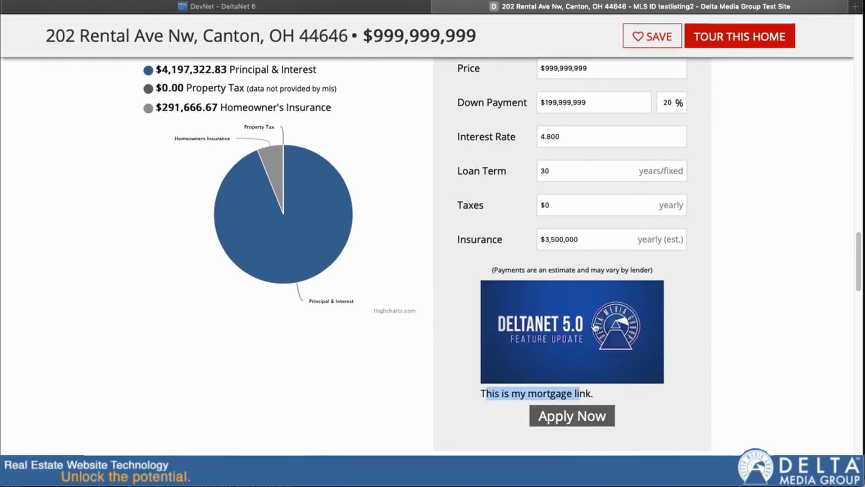
{"action": "left_click", "coordinate": [558, 419]}
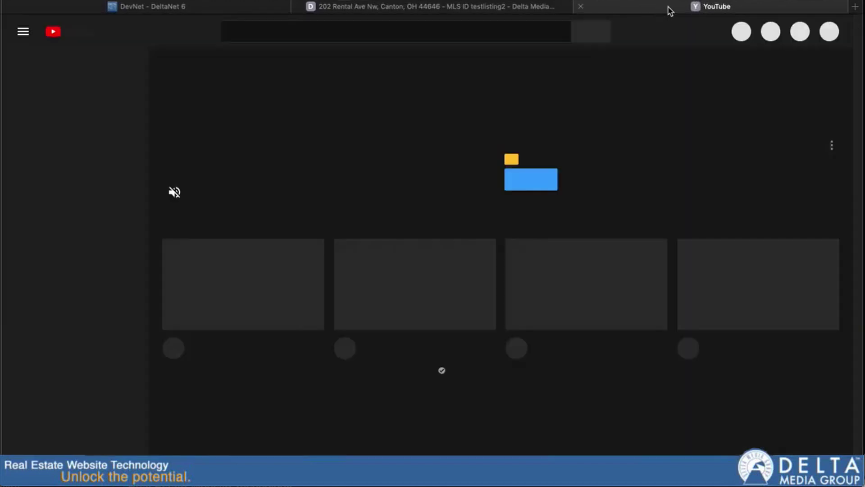
Return to the public listing page, close the YouTube page and go back to the Listing Display Settings.
{"action": "left_click", "coordinate": [494, 8]}
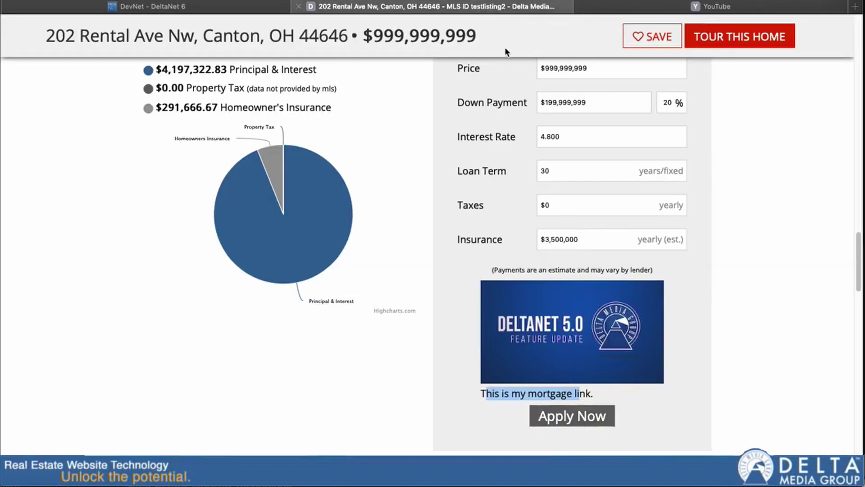
{"action": "left_click", "coordinate": [599, 394]}
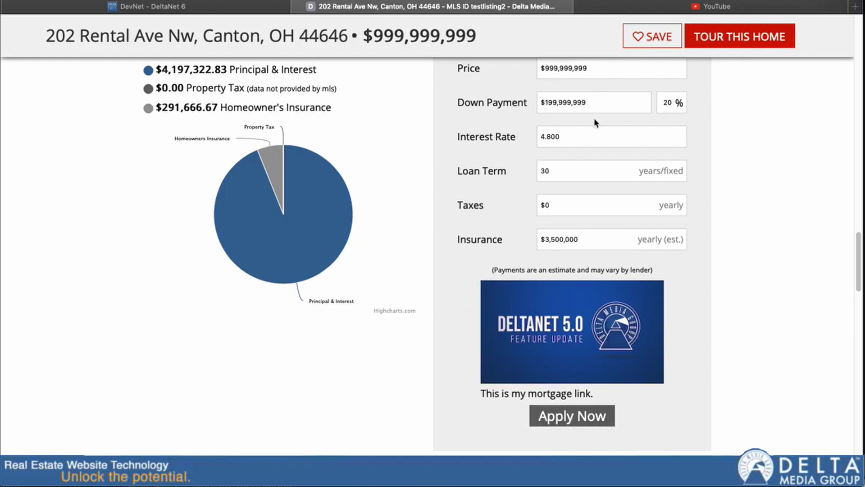
{"action": "left_click", "coordinate": [609, 7]}
{"action": "left_click", "coordinate": [581, 7]}
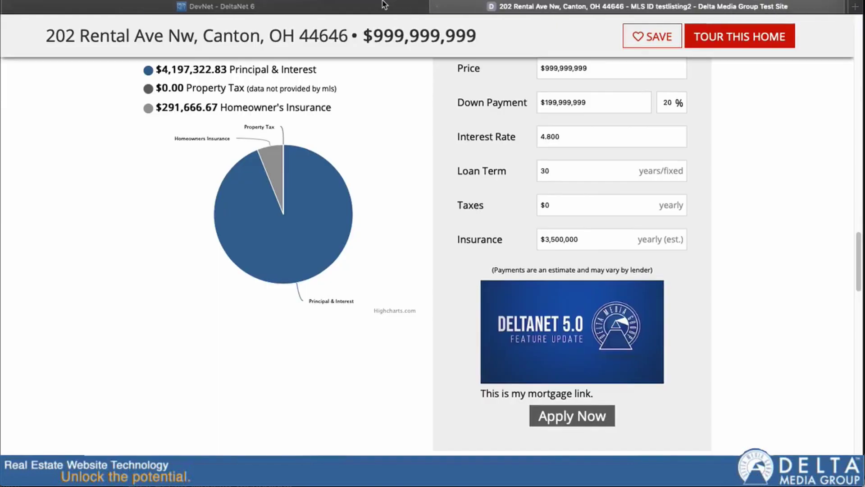
{"action": "left_click", "coordinate": [317, 13]}
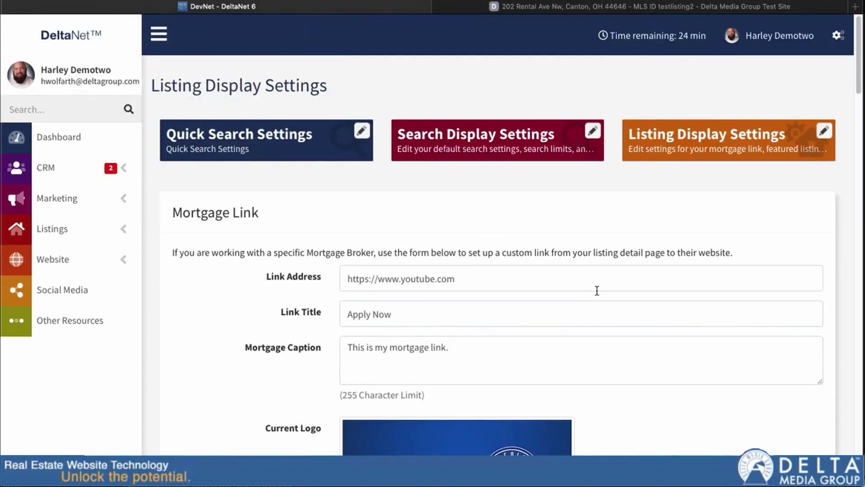
Set the Featured Type of the home page featured listing to No Featured Listings.
{"action": "scroll", "coordinate": [414, 347], "scroll_direction": "down", "scroll_amount": 3}
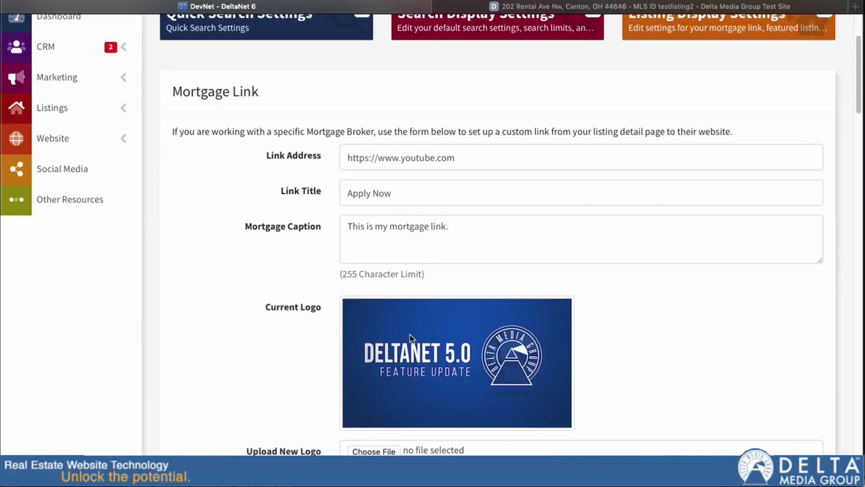
{"action": "scroll", "coordinate": [440, 359], "scroll_direction": "down", "scroll_amount": 4}
{"action": "scroll", "coordinate": [439, 358], "scroll_direction": "down", "scroll_amount": 6}
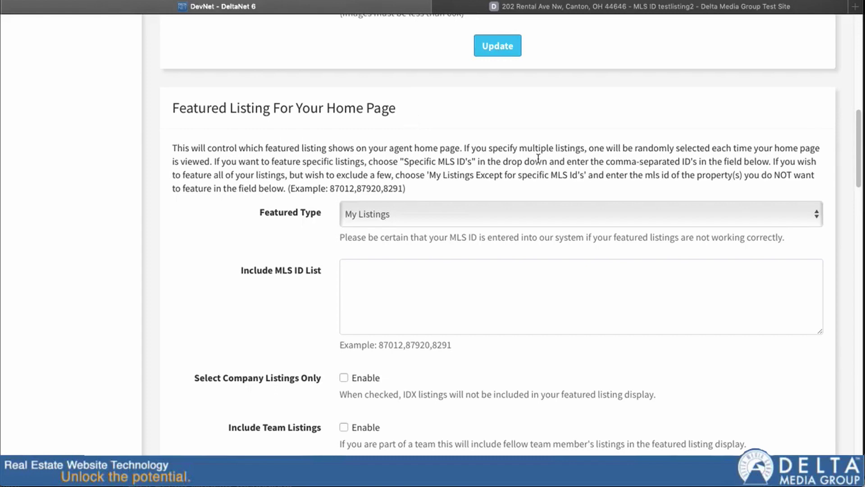
{"action": "scroll", "coordinate": [523, 154], "scroll_direction": "down", "scroll_amount": 1}
{"action": "scroll", "coordinate": [523, 154], "scroll_direction": "down", "scroll_amount": 2}
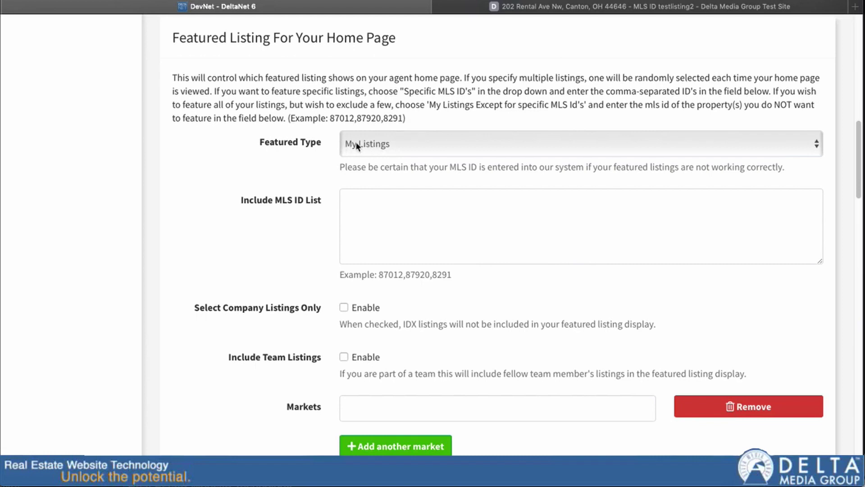
{"action": "left_click", "coordinate": [394, 144]}
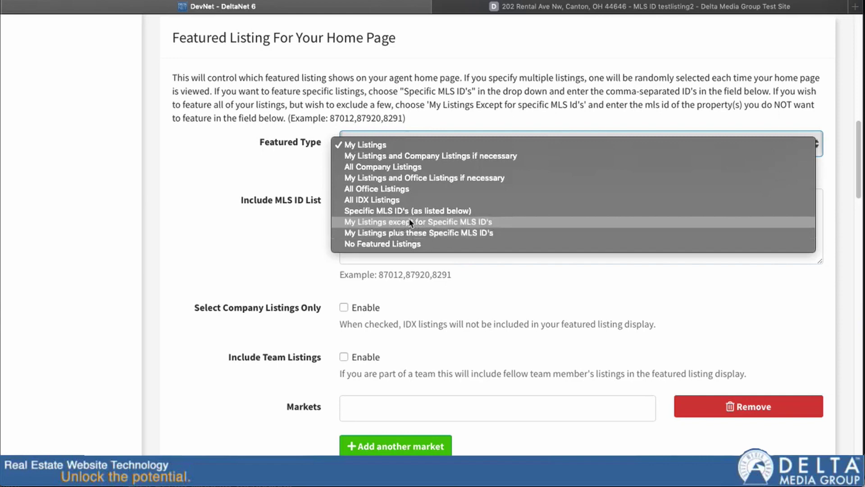
{"action": "left_click", "coordinate": [396, 243]}
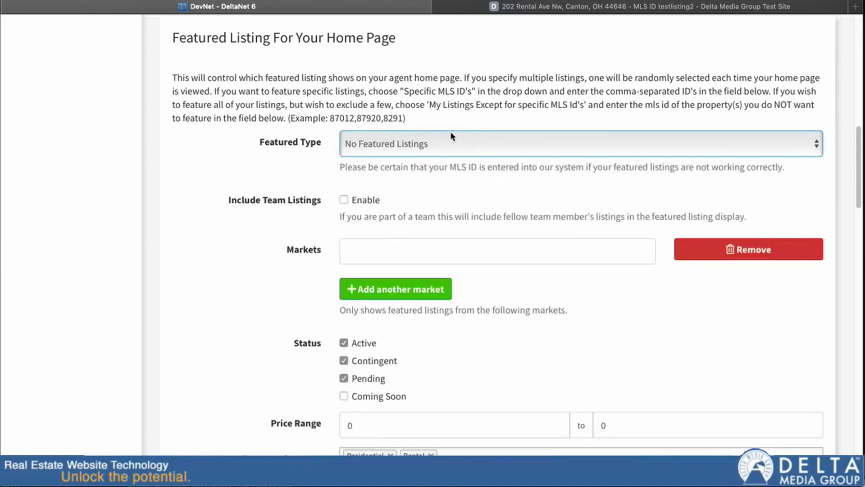
Set the Featured Type to "My Listings plus these Specific MLS ID's" and enter 12345,12346,13562 in the Include MLS ID List.
{"action": "left_click", "coordinate": [437, 143]}
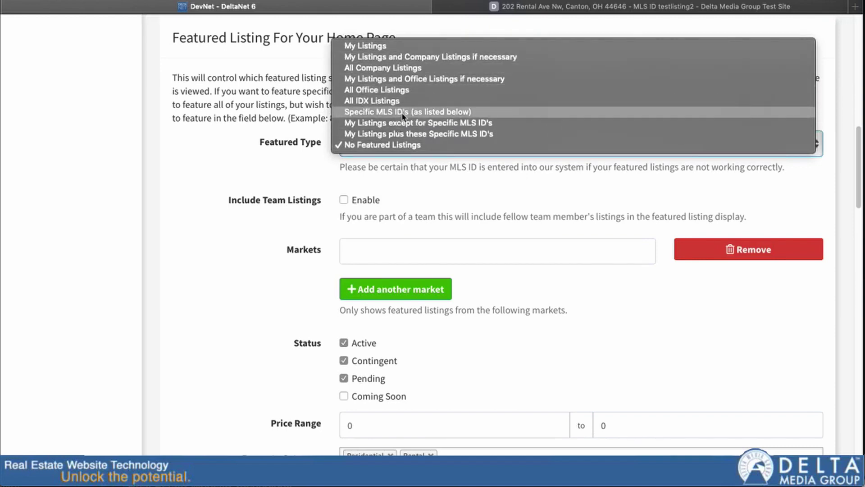
{"action": "left_click", "coordinate": [400, 134]}
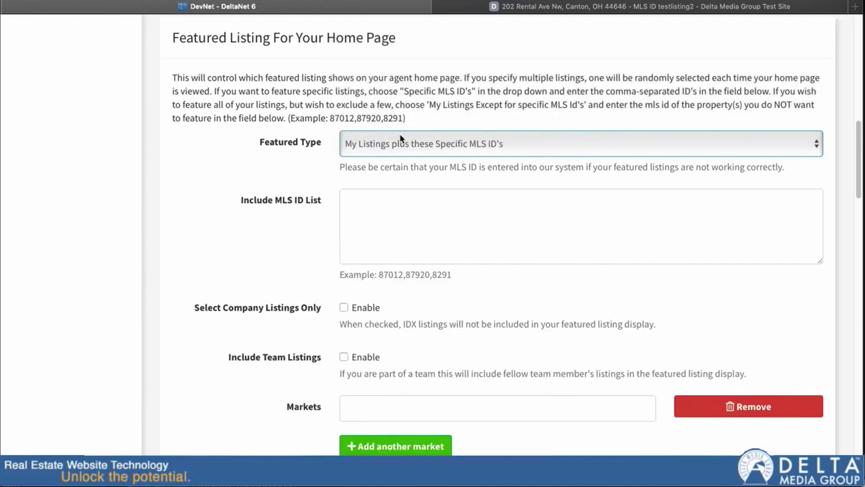
{"action": "left_click", "coordinate": [353, 203]}
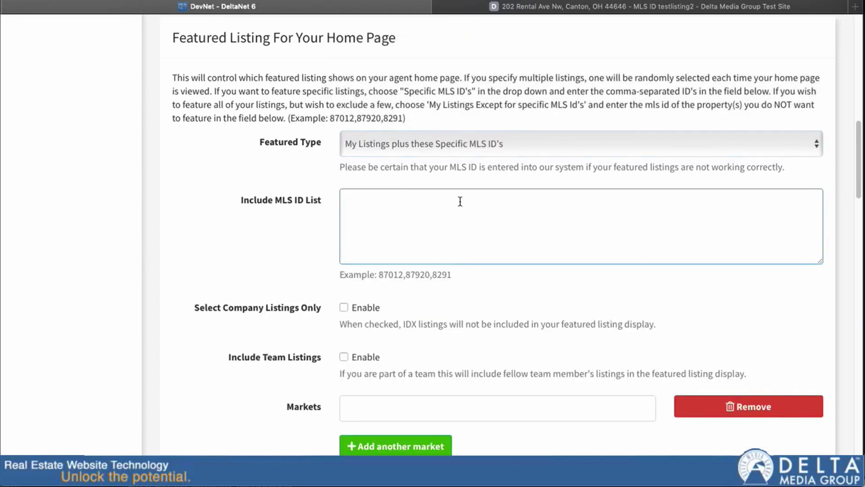
{"action": "type", "text": "12345,12346,13562"}
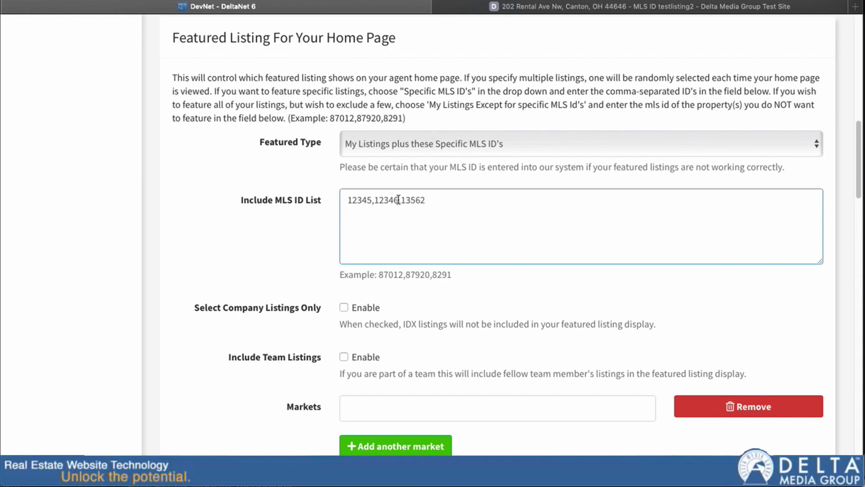
Enable Select Company Listings Only and set the Featured Type to My Listings.
{"action": "left_click", "coordinate": [344, 308]}
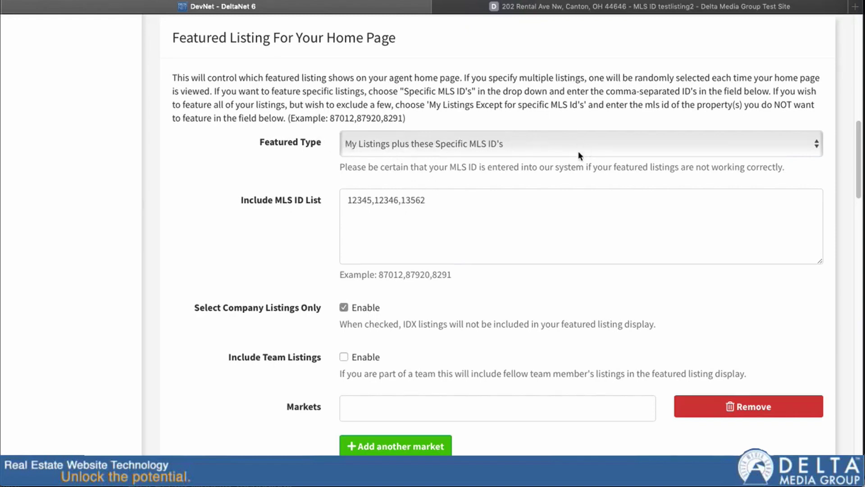
{"action": "left_click", "coordinate": [380, 147]}
{"action": "left_click", "coordinate": [366, 56]}
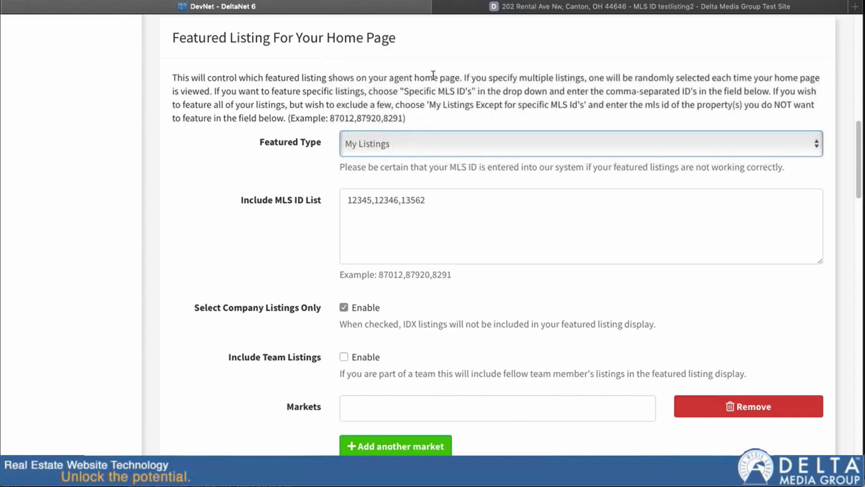
Set the Featured Type to All Company Listings and enable Include Team Listings.
{"action": "left_click", "coordinate": [388, 140]}
{"action": "left_click", "coordinate": [389, 166]}
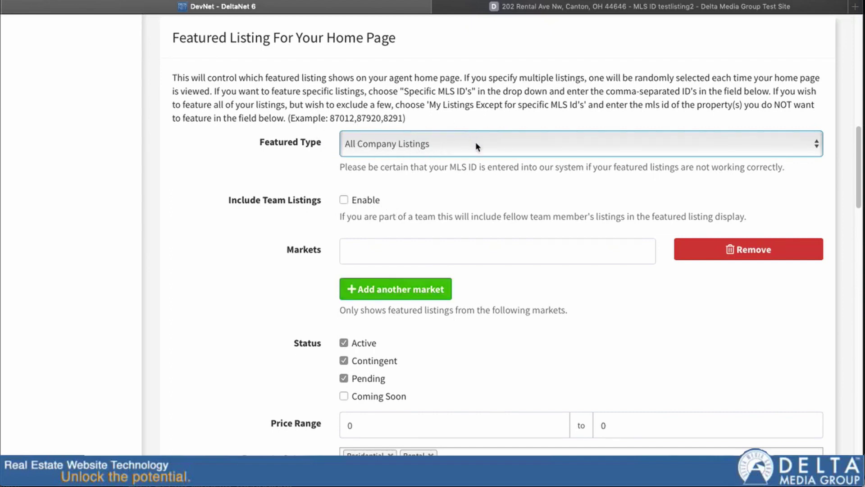
{"action": "left_click", "coordinate": [344, 199]}
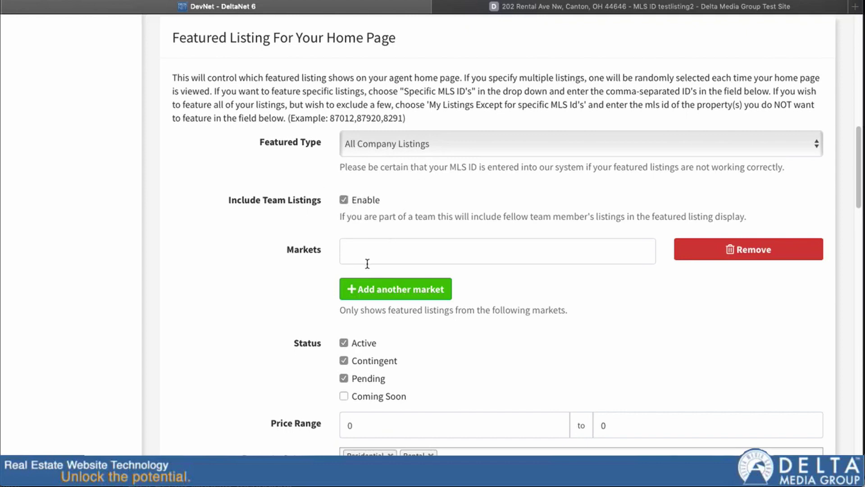
Try Canton, OH and zip code 44708 as the featured listing market and clear the entry.
{"action": "left_click", "coordinate": [349, 251]}
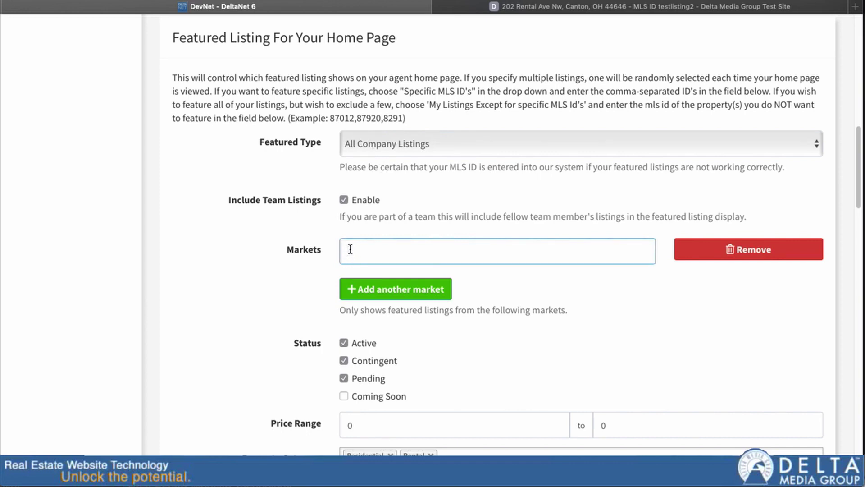
{"action": "type", "text": "canton"}
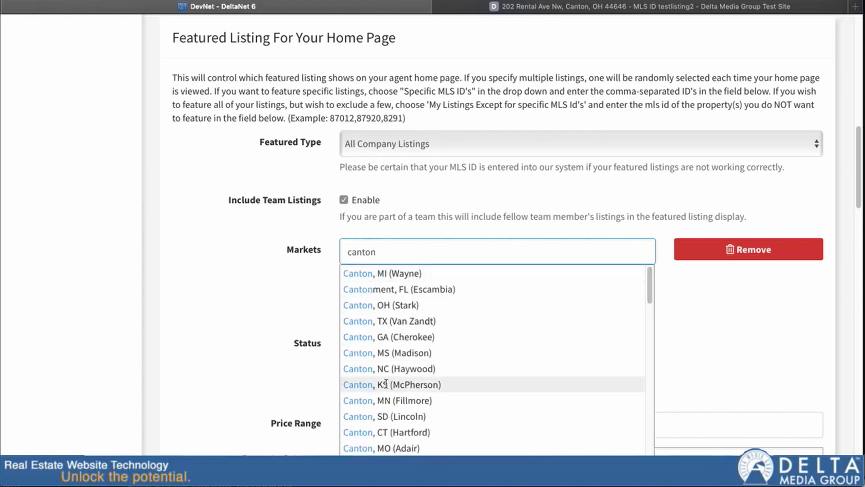
{"action": "left_click", "coordinate": [423, 310]}
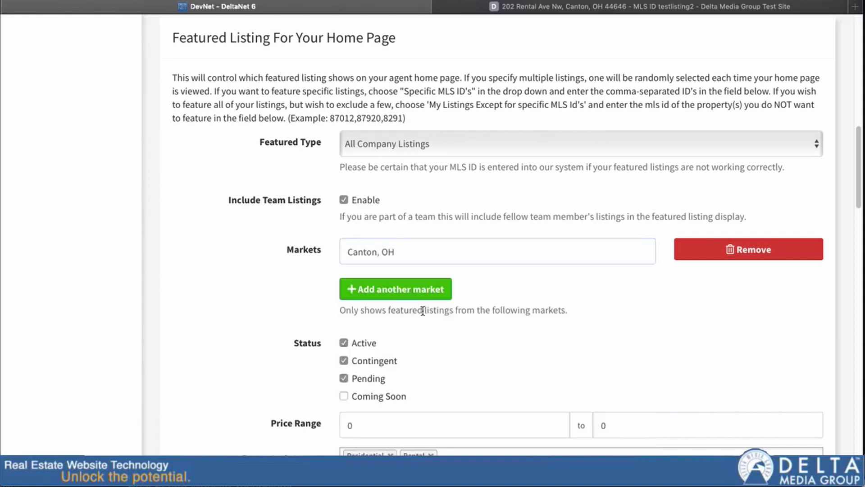
{"action": "triple_click", "coordinate": [383, 251]}
{"action": "type", "text": "44708"}
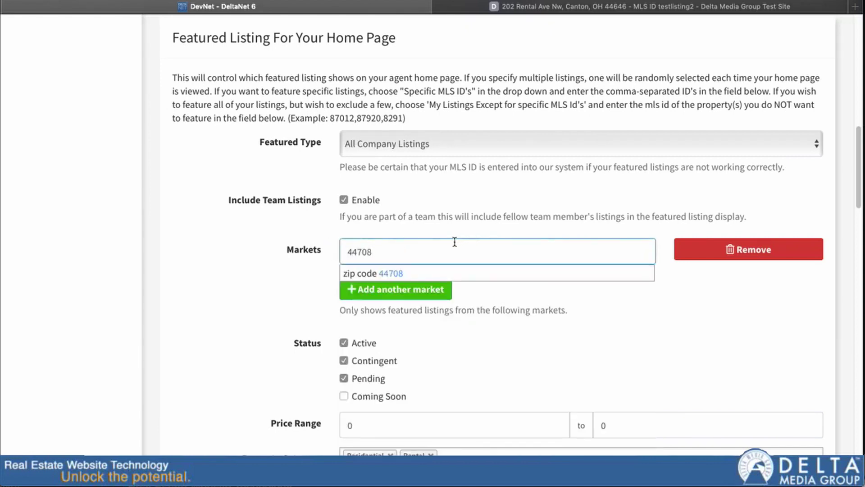
{"action": "left_click", "coordinate": [395, 273]}
{"action": "triple_click", "coordinate": [346, 252]}
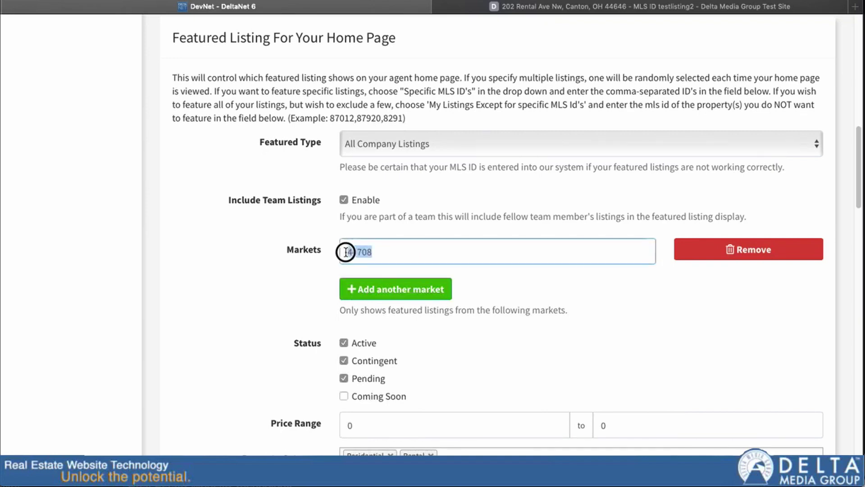
{"action": "key", "text": "BackSpace"}
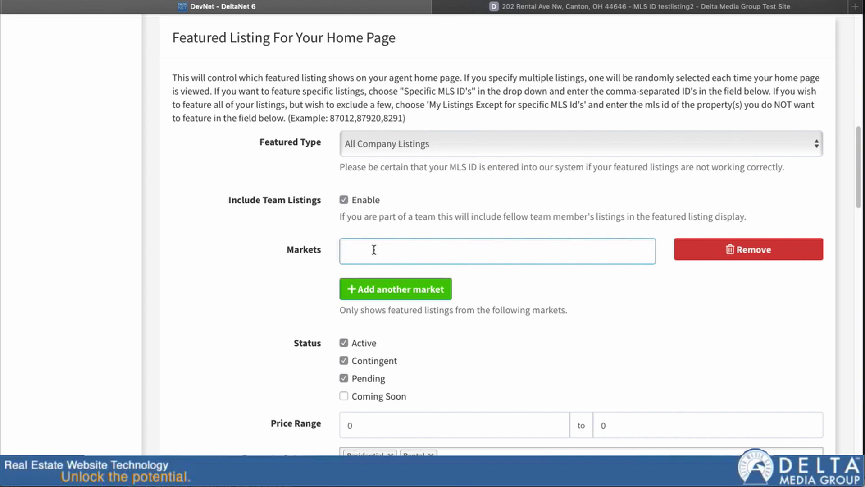
Set the featured listing market to Canton, OH and add Akron, OH as a second market.
{"action": "type", "text": "canton"}
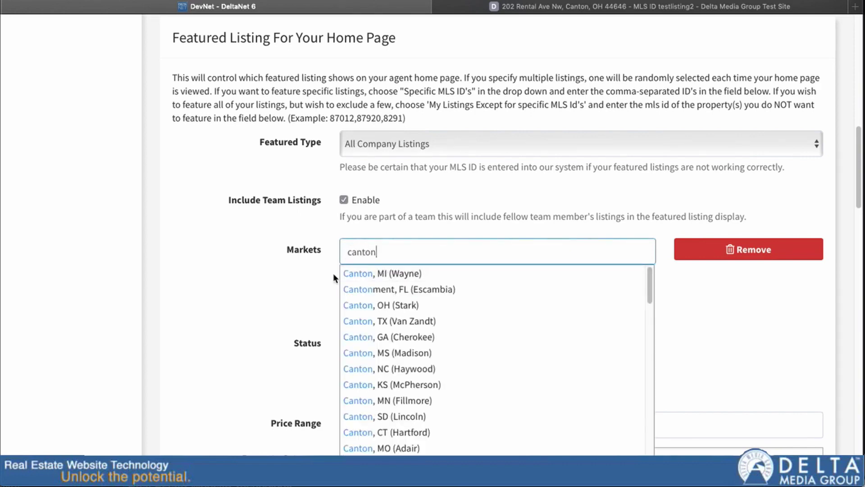
{"action": "left_click", "coordinate": [379, 305]}
{"action": "left_click", "coordinate": [370, 293]}
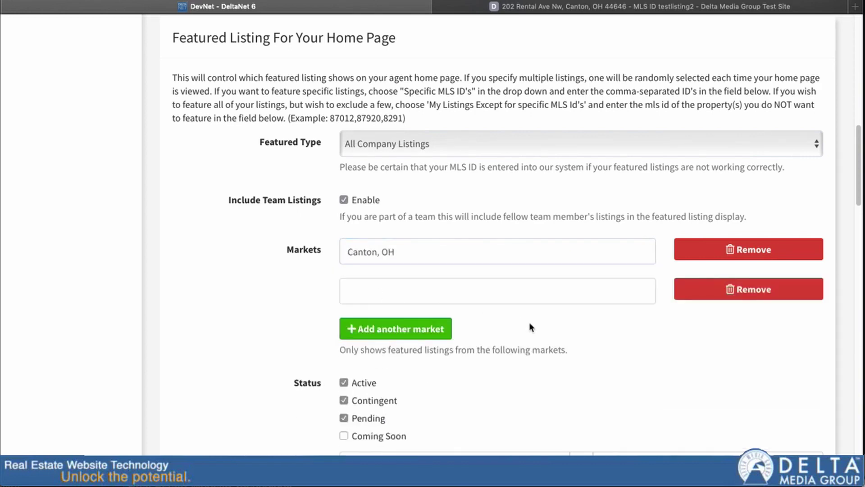
{"action": "left_click", "coordinate": [425, 295]}
{"action": "type", "text": "akron"}
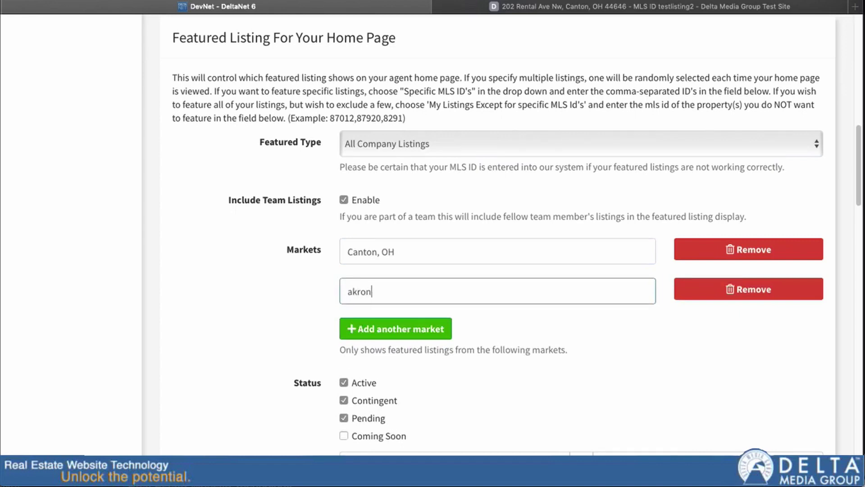
{"action": "left_click", "coordinate": [419, 312]}
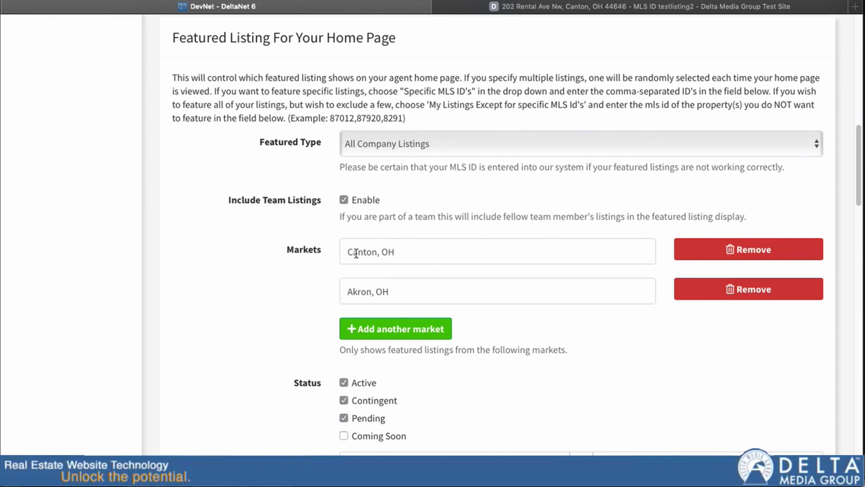
Limit the featured listings to the Active status by disabling Contingent and Pending and leaving Coming Soon off.
{"action": "scroll", "coordinate": [431, 296], "scroll_direction": "down", "scroll_amount": 1}
{"action": "scroll", "coordinate": [432, 294], "scroll_direction": "down", "scroll_amount": 4}
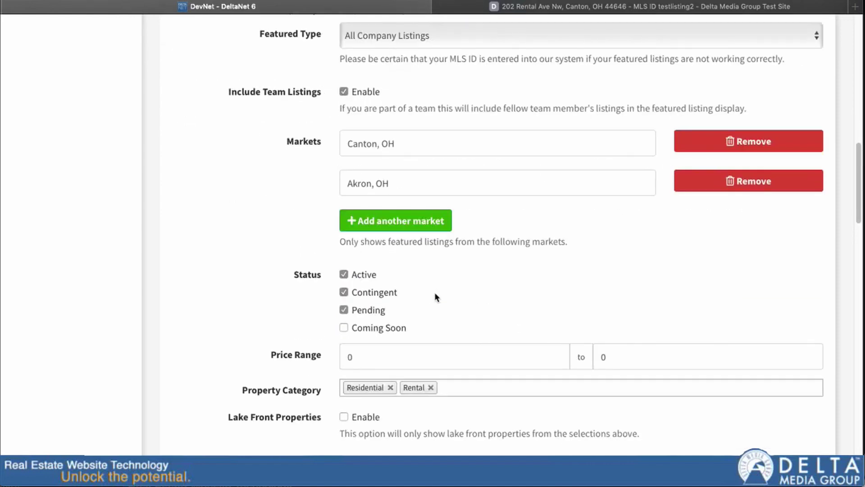
{"action": "scroll", "coordinate": [405, 253], "scroll_direction": "down", "scroll_amount": 1}
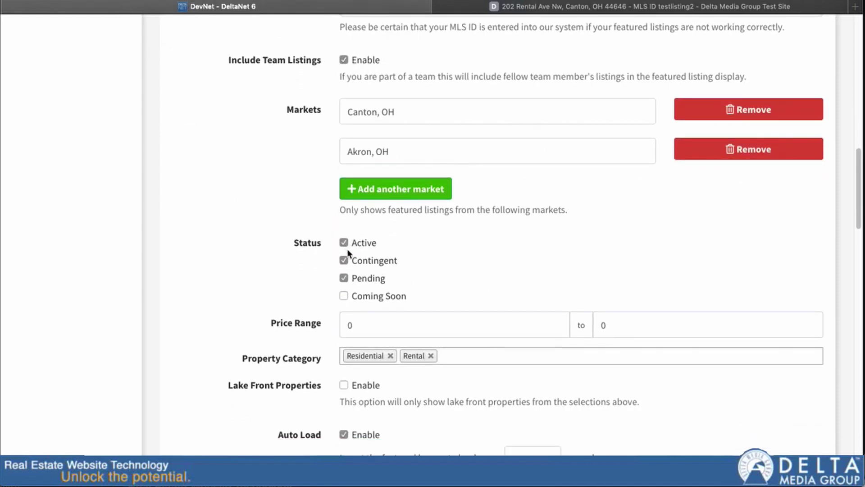
{"action": "left_click", "coordinate": [345, 261]}
{"action": "left_click", "coordinate": [345, 278]}
{"action": "left_click", "coordinate": [343, 261]}
{"action": "left_click", "coordinate": [344, 278]}
{"action": "left_click", "coordinate": [344, 296]}
{"action": "left_click", "coordinate": [344, 295]}
{"action": "left_click", "coordinate": [344, 278]}
{"action": "left_click", "coordinate": [344, 260]}
Remove Rental from the featured listing's Property Category and open the list of available categories.
{"action": "scroll", "coordinate": [452, 282], "scroll_direction": "down", "scroll_amount": 3}
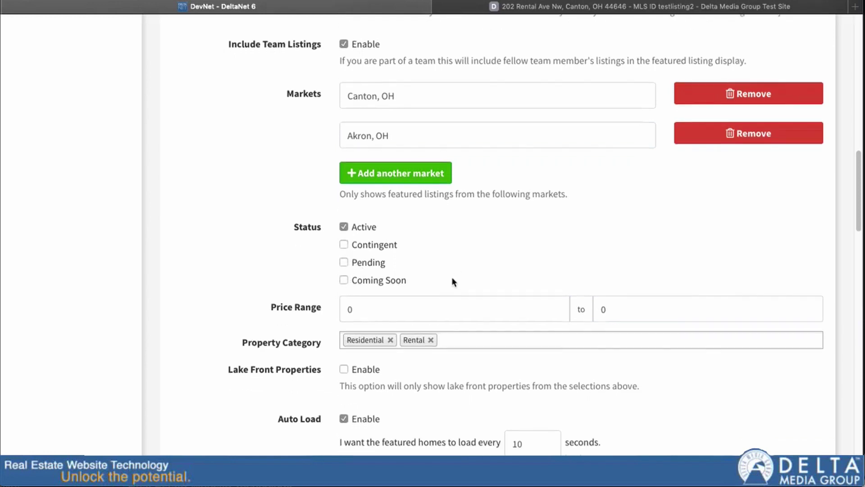
{"action": "left_click", "coordinate": [550, 231]}
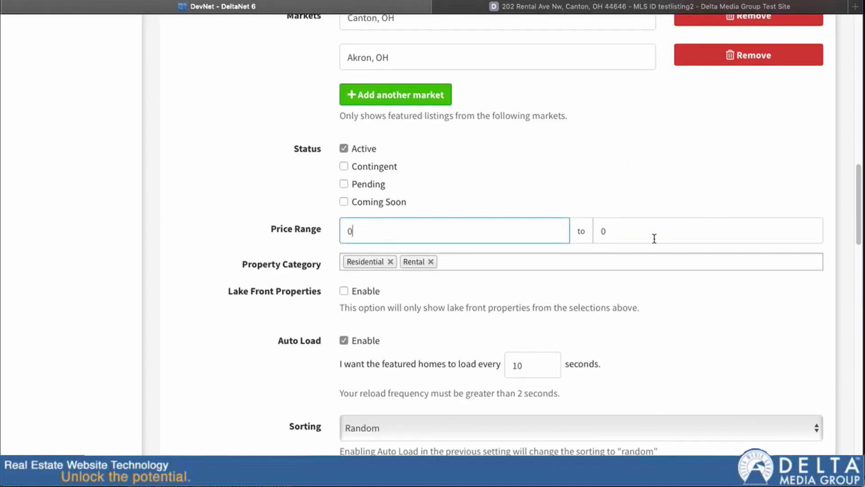
{"action": "scroll", "coordinate": [404, 221], "scroll_direction": "down", "scroll_amount": 1}
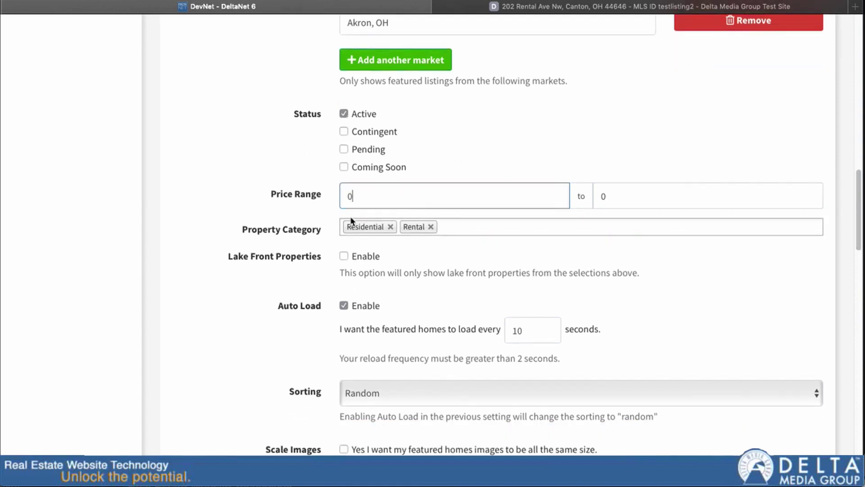
{"action": "left_click", "coordinate": [450, 226]}
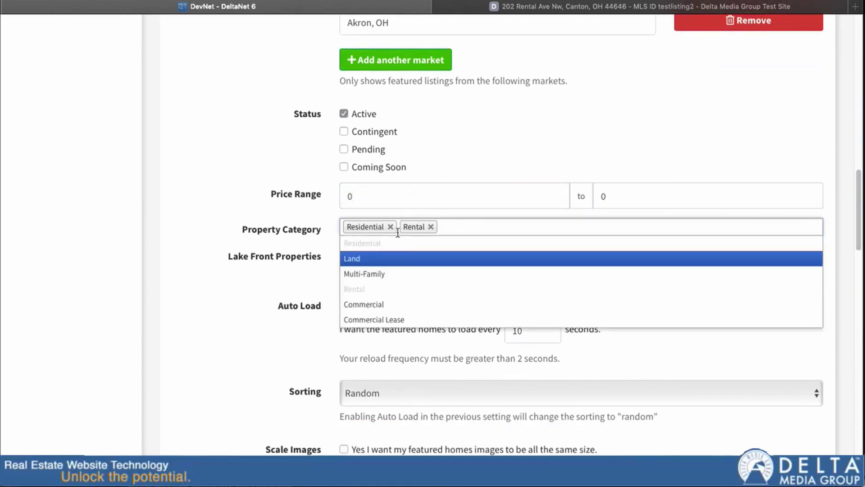
{"action": "left_click", "coordinate": [430, 226]}
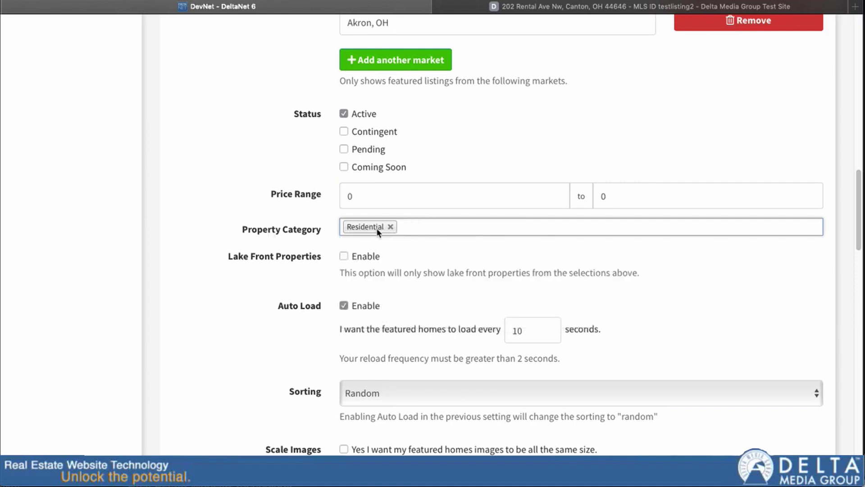
{"action": "left_click", "coordinate": [402, 227]}
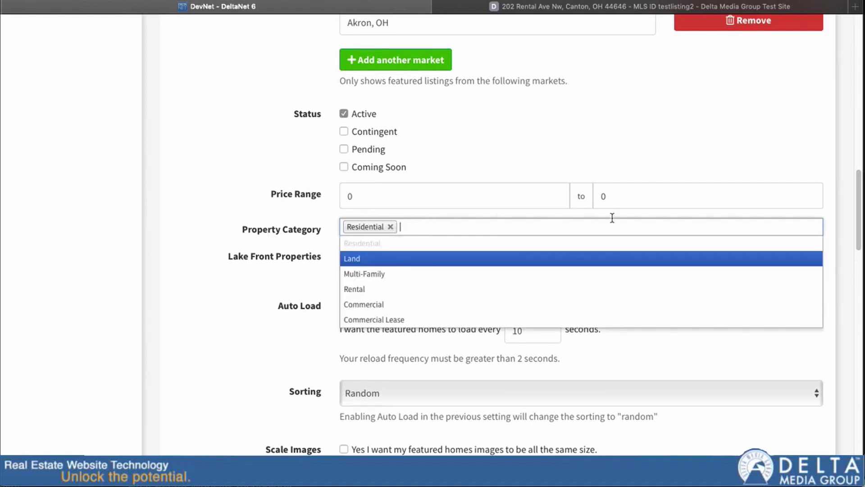
Try Commercial and then Land as an additional Property Category beside Residential, removing each one again.
{"action": "left_click", "coordinate": [424, 302]}
{"action": "left_click", "coordinate": [450, 227]}
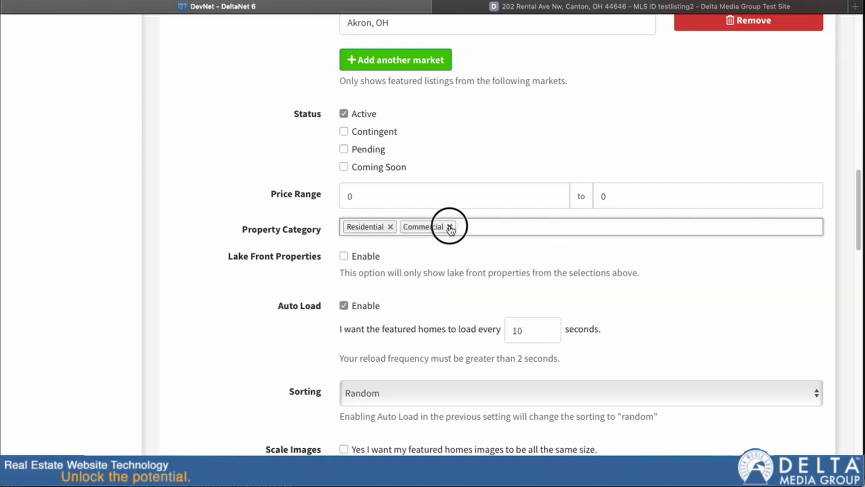
{"action": "left_click", "coordinate": [434, 228]}
{"action": "left_click", "coordinate": [364, 259]}
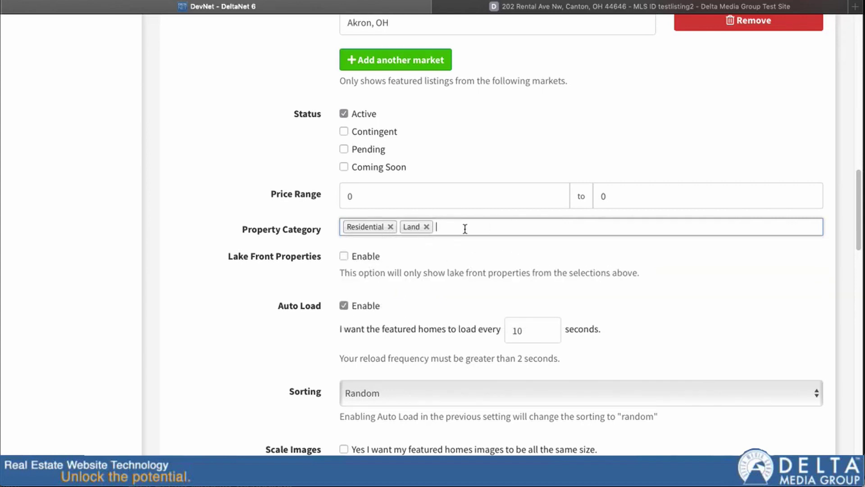
{"action": "left_click", "coordinate": [426, 227]}
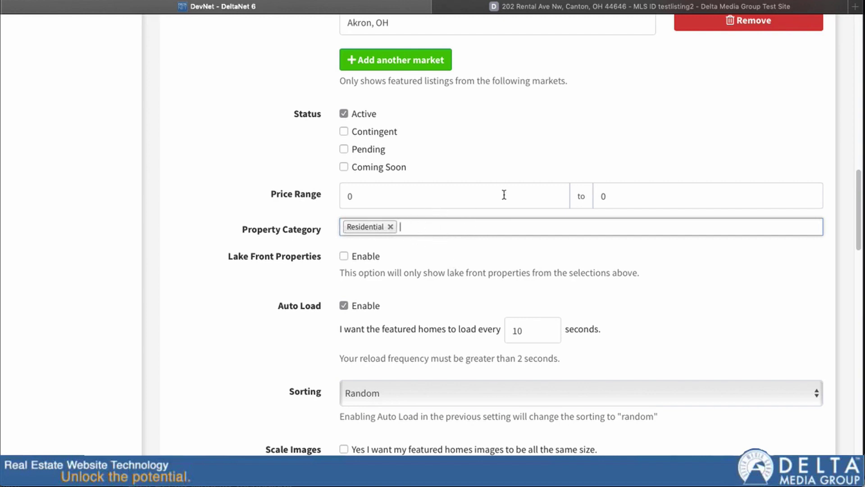
Set the home page featured listings' Sorting to Price DESC, keeping Auto Load at 10 seconds.
{"action": "scroll", "coordinate": [422, 208], "scroll_direction": "down", "scroll_amount": 5}
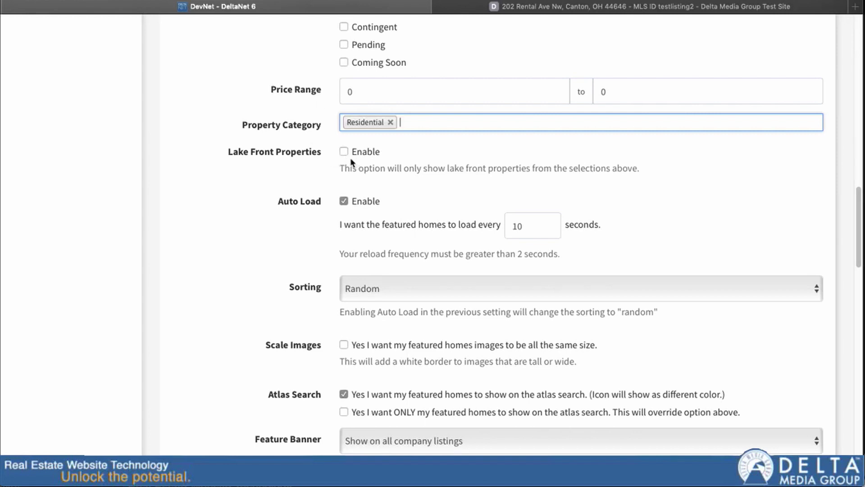
{"action": "scroll", "coordinate": [415, 157], "scroll_direction": "down", "scroll_amount": 2}
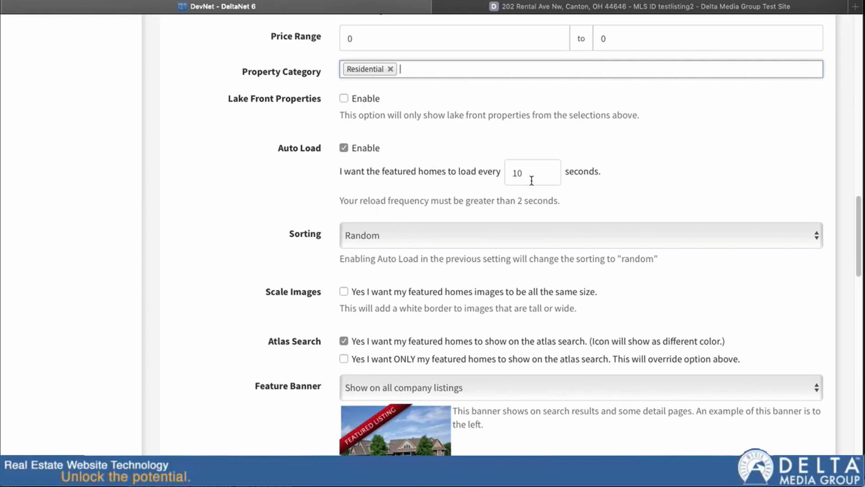
{"action": "double_click", "coordinate": [518, 173]}
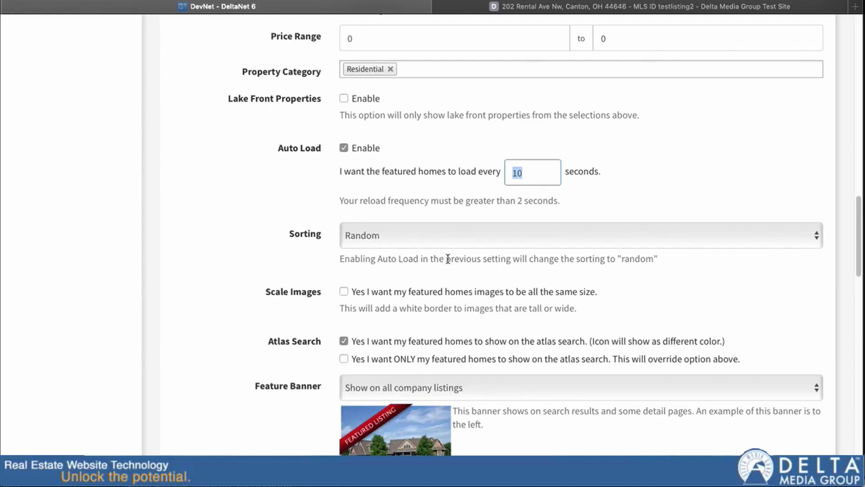
{"action": "left_click", "coordinate": [389, 241]}
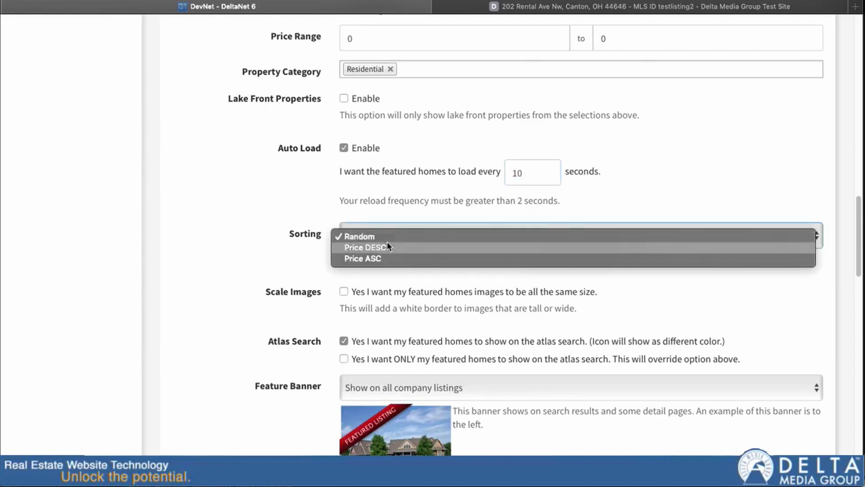
{"action": "left_click", "coordinate": [390, 240]}
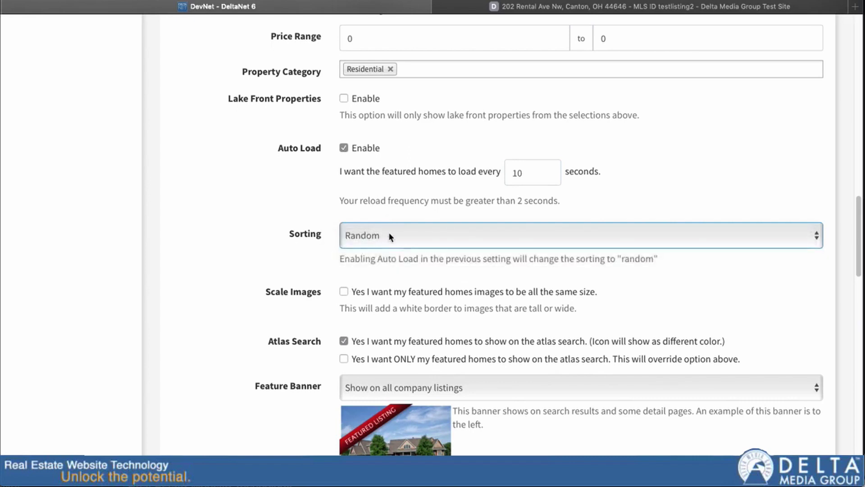
{"action": "left_click", "coordinate": [390, 238]}
{"action": "left_click", "coordinate": [393, 248]}
Try the Atlas Search option that shows only the featured homes, and disable it again.
{"action": "scroll", "coordinate": [418, 247], "scroll_direction": "down", "scroll_amount": 3}
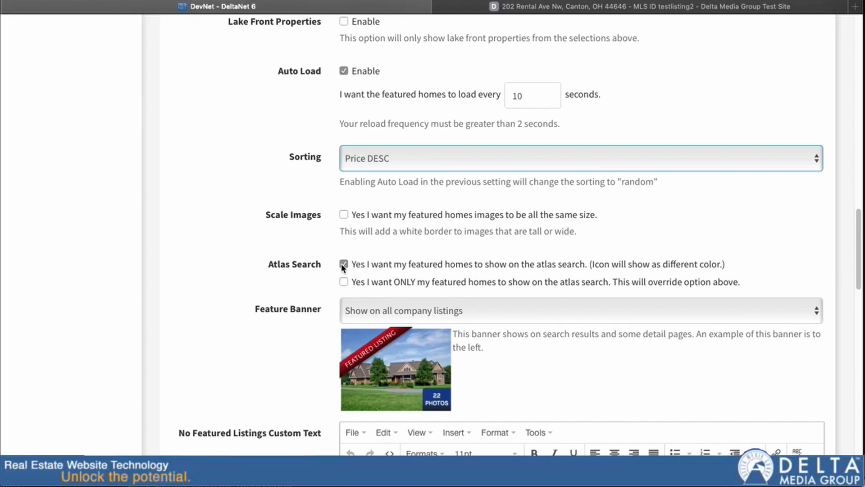
{"action": "left_click", "coordinate": [345, 283]}
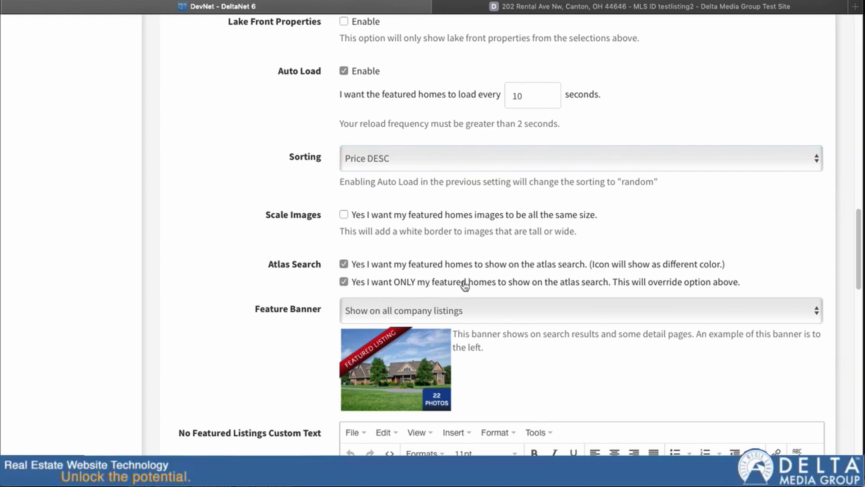
{"action": "left_click", "coordinate": [344, 282]}
Switch to the test site's property search results to examine the Featured Listing banners, and return to the DeltaNet settings.
{"action": "scroll", "coordinate": [332, 307], "scroll_direction": "down", "scroll_amount": 2}
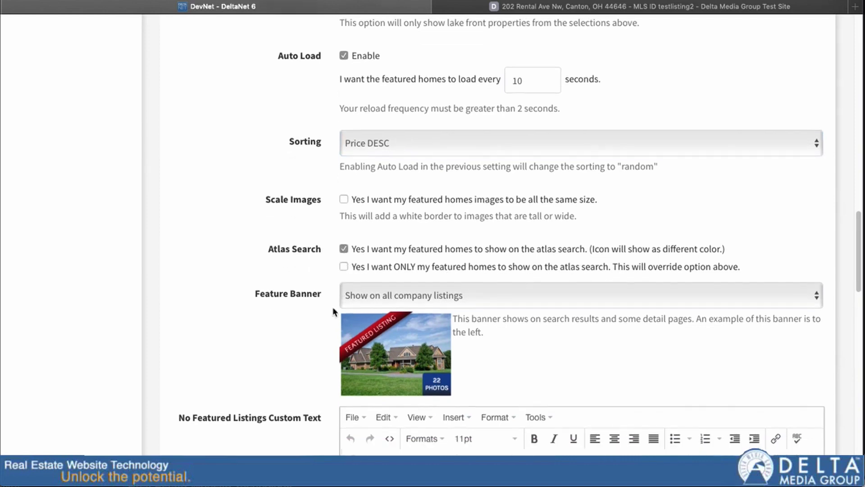
{"action": "scroll", "coordinate": [390, 271], "scroll_direction": "down", "scroll_amount": 2}
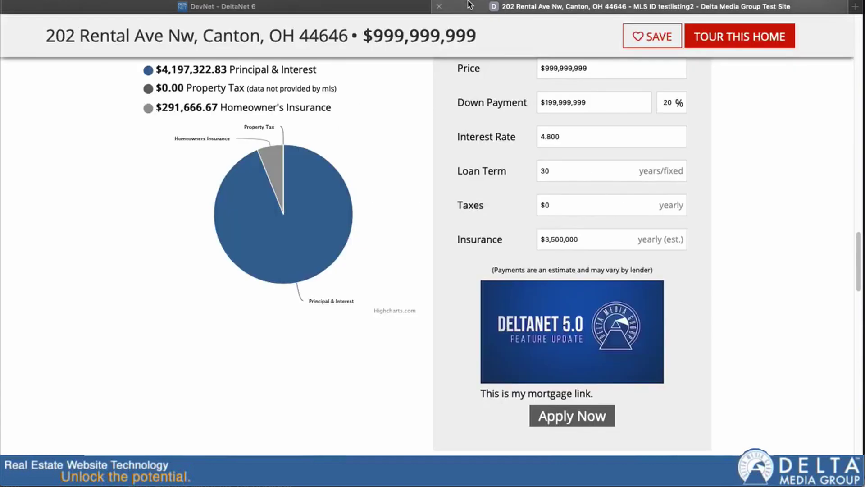
{"action": "left_click", "coordinate": [466, 5]}
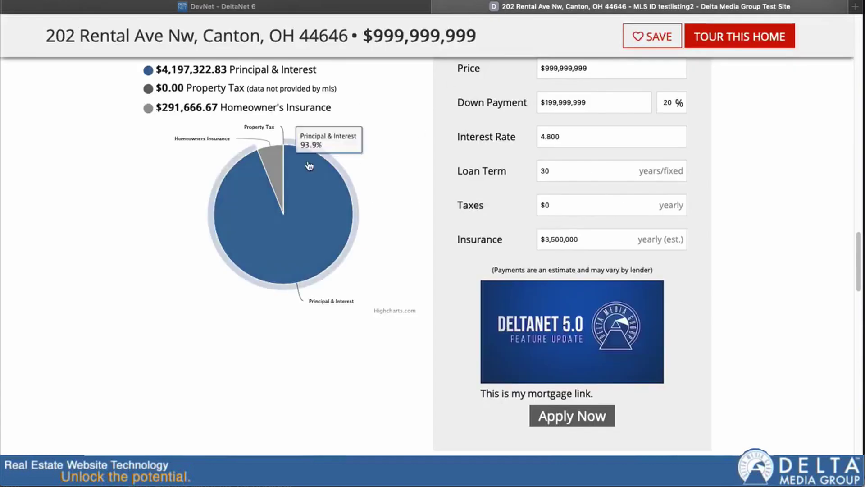
{"action": "left_click", "coordinate": [32, 0]}
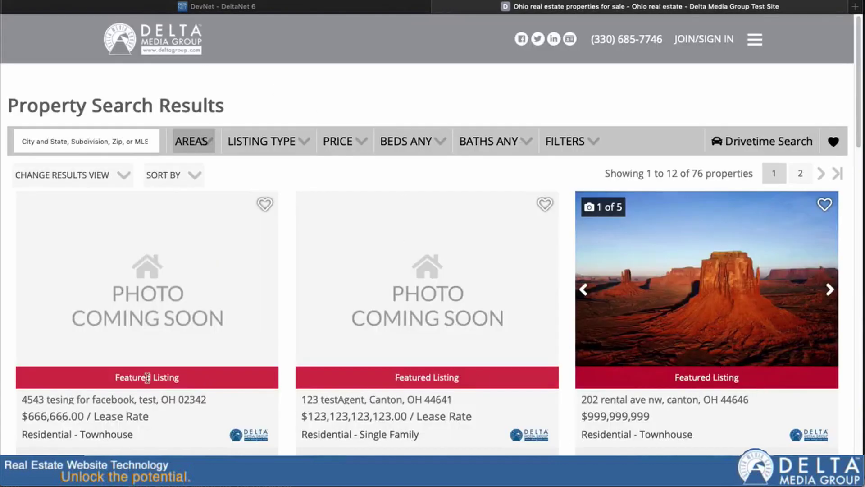
{"action": "scroll", "coordinate": [149, 379], "scroll_direction": "down", "scroll_amount": 5}
{"action": "key", "text": "ctrl+Tab"}
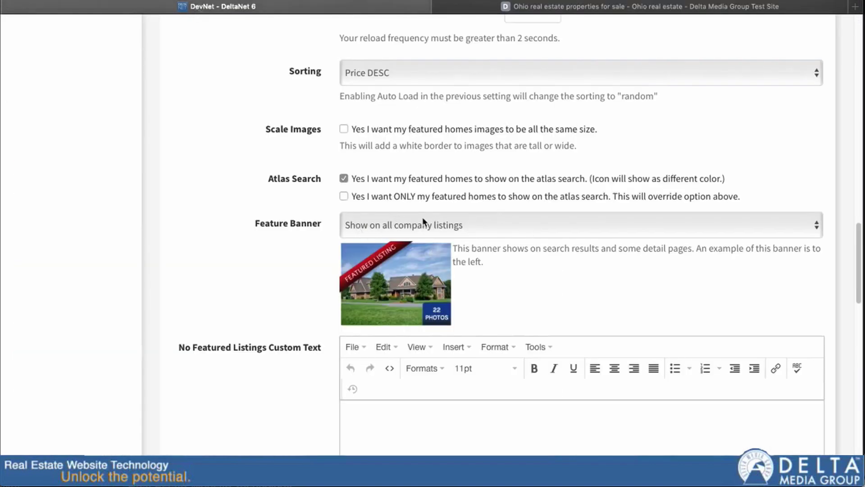
Try the Feature Banner options Show on just my listings and Do not show, and restore Show on all company listings.
{"action": "left_click", "coordinate": [451, 225]}
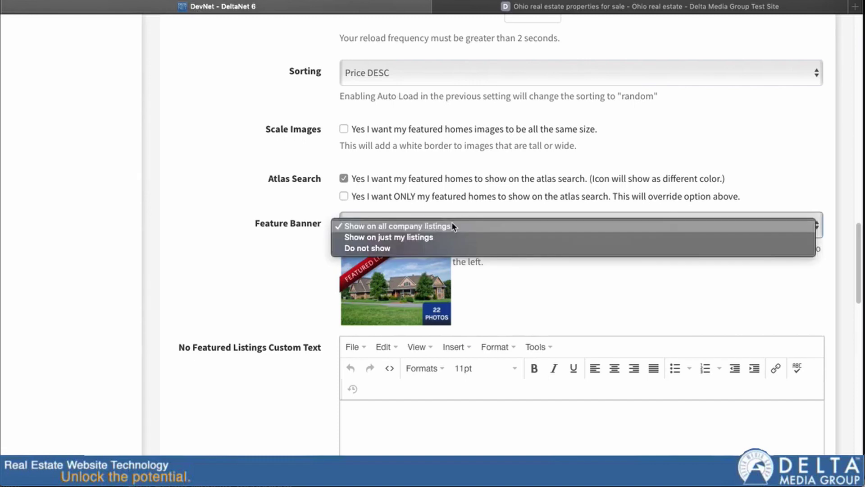
{"action": "left_click", "coordinate": [443, 238]}
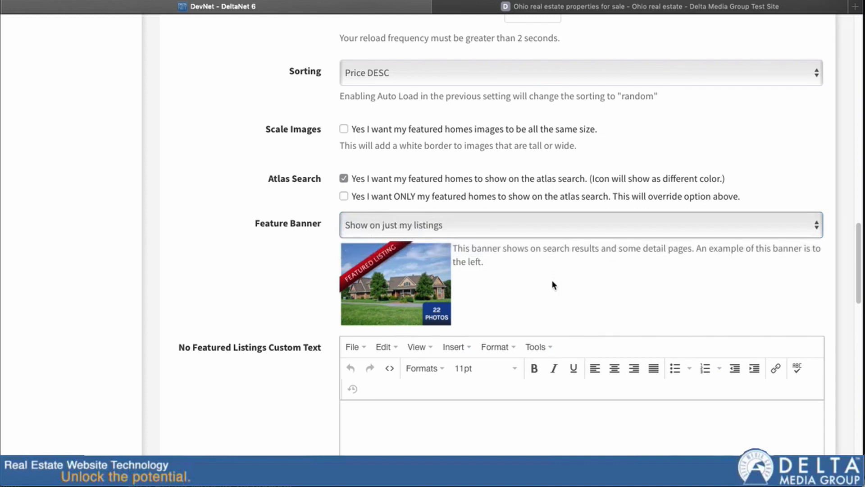
{"action": "left_click", "coordinate": [469, 228]}
{"action": "left_click", "coordinate": [473, 237]}
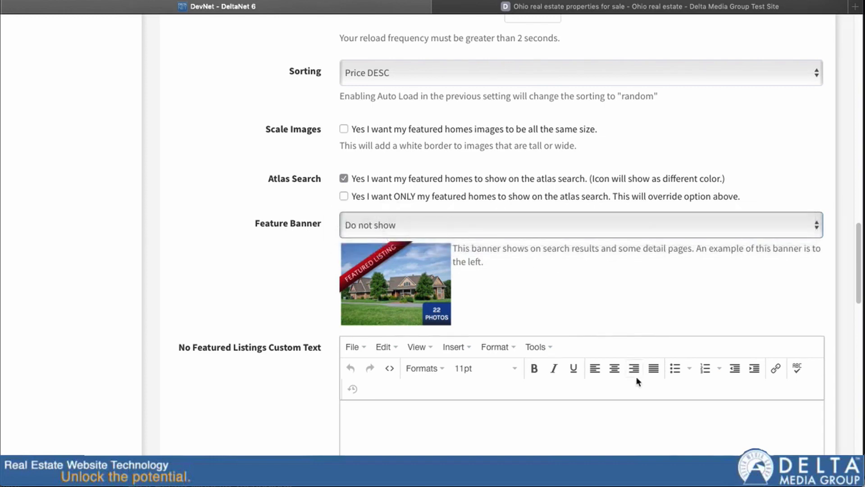
{"action": "left_click", "coordinate": [389, 219]}
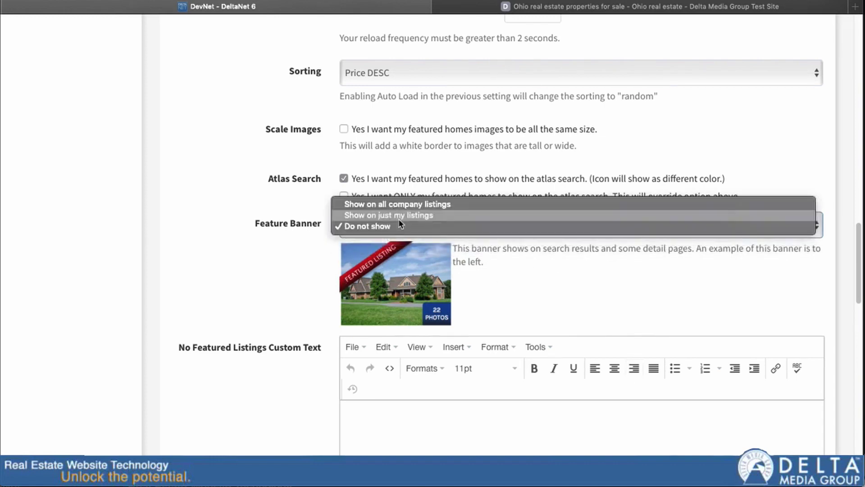
{"action": "left_click", "coordinate": [405, 205]}
View the No Featured Listings Custom Text section and place the cursor in its editor.
{"action": "scroll", "coordinate": [544, 370], "scroll_direction": "down", "scroll_amount": 5}
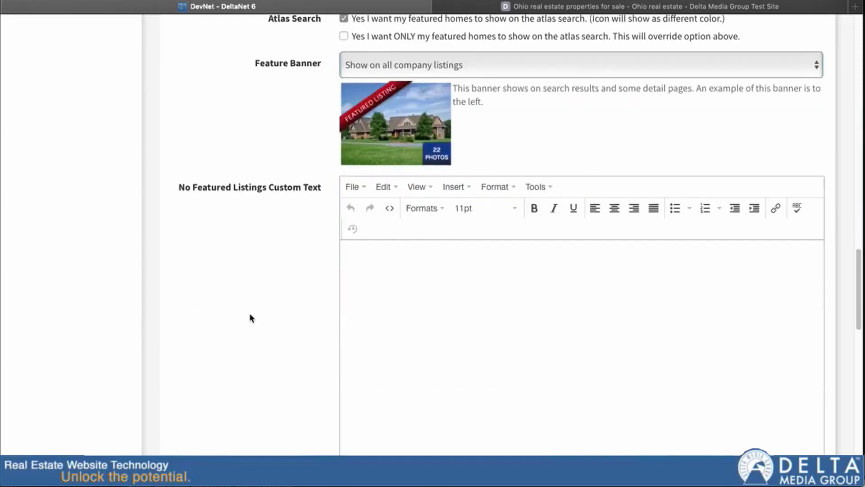
{"action": "scroll", "coordinate": [518, 208], "scroll_direction": "down", "scroll_amount": 1}
{"action": "left_click", "coordinate": [404, 211]}
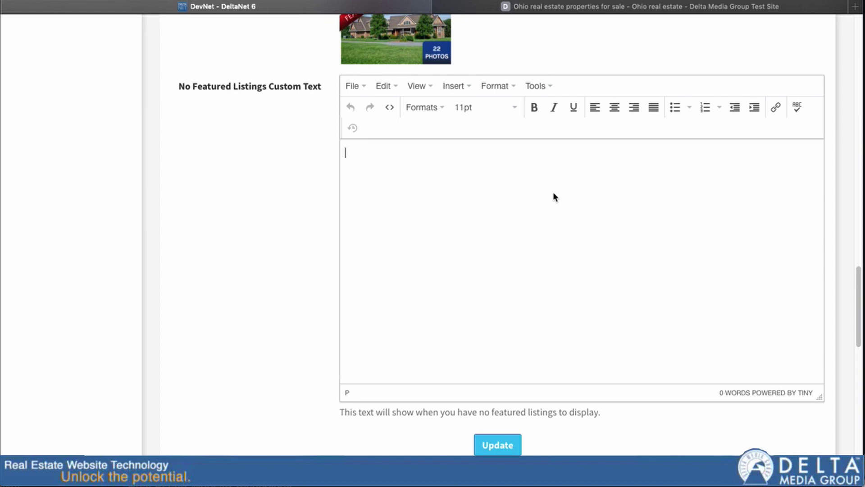
Set the home page Featured Type to My Listings and clear the Include MLS ID List.
{"action": "scroll", "coordinate": [553, 191], "scroll_direction": "up", "scroll_amount": 20}
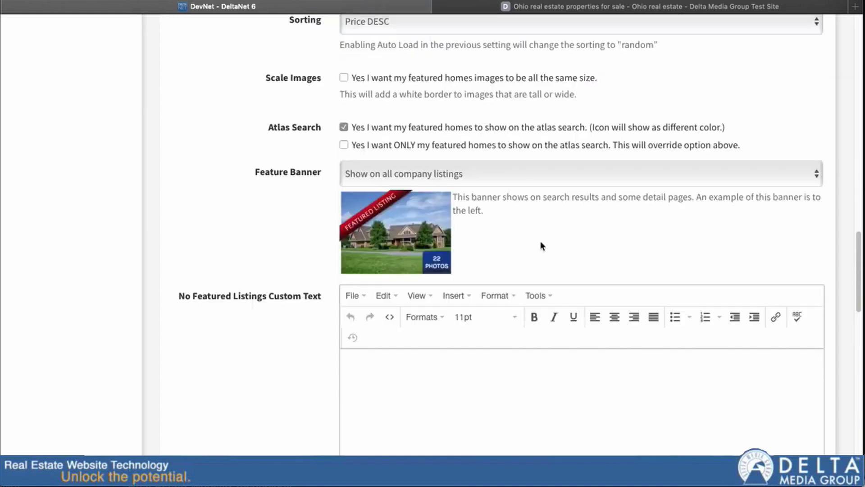
{"action": "scroll", "coordinate": [383, 230], "scroll_direction": "up", "scroll_amount": 2}
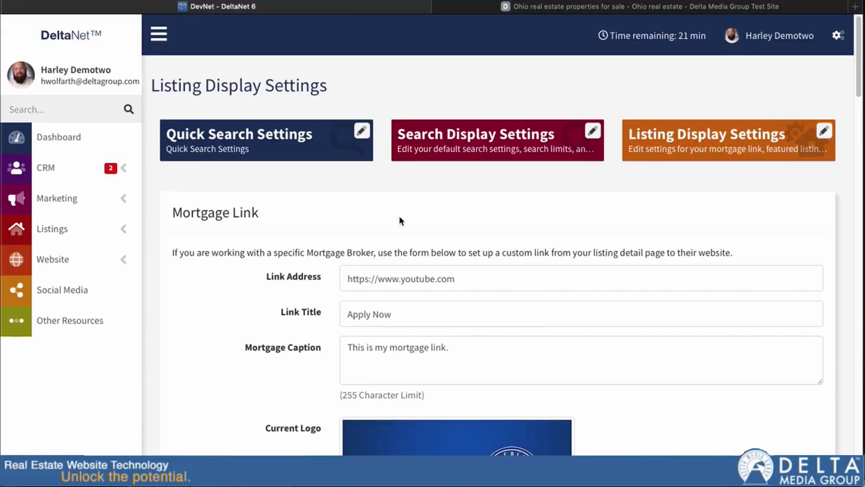
{"action": "scroll", "coordinate": [397, 212], "scroll_direction": "down", "scroll_amount": 13}
{"action": "left_click", "coordinate": [393, 193]}
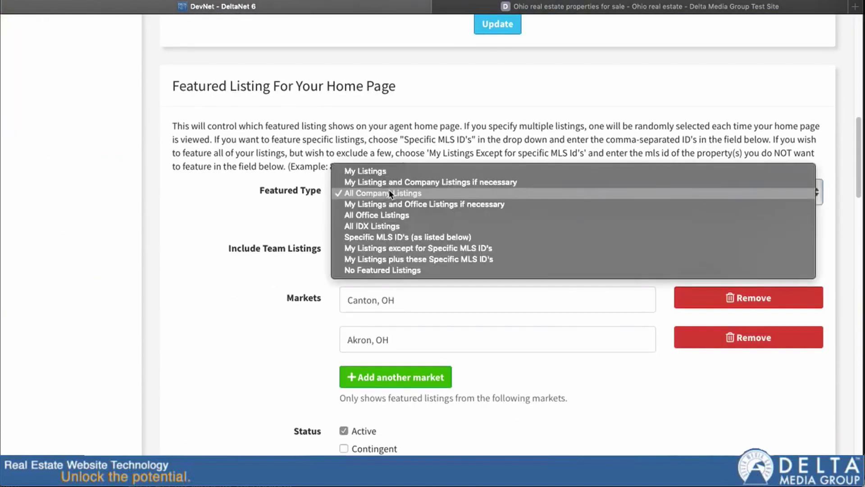
{"action": "left_click", "coordinate": [380, 172]}
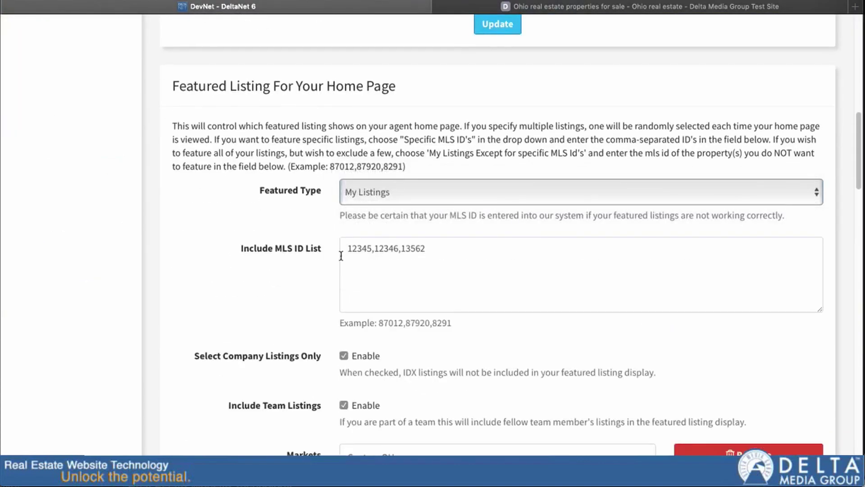
{"action": "double_click", "coordinate": [385, 247]}
{"action": "key", "text": "BackSpace"}
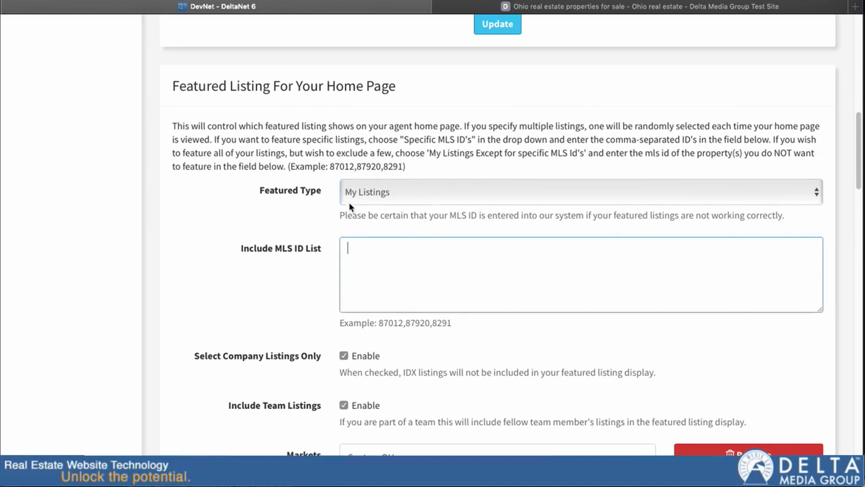
Return to the No Featured Listings Custom Text editor and examine it without entering any text.
{"action": "scroll", "coordinate": [280, 257], "scroll_direction": "down", "scroll_amount": 20}
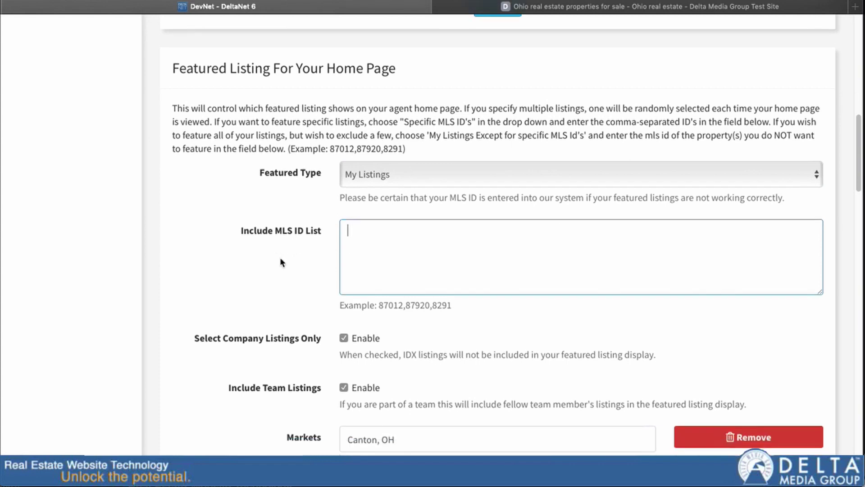
{"action": "scroll", "coordinate": [283, 259], "scroll_direction": "down", "scroll_amount": 2}
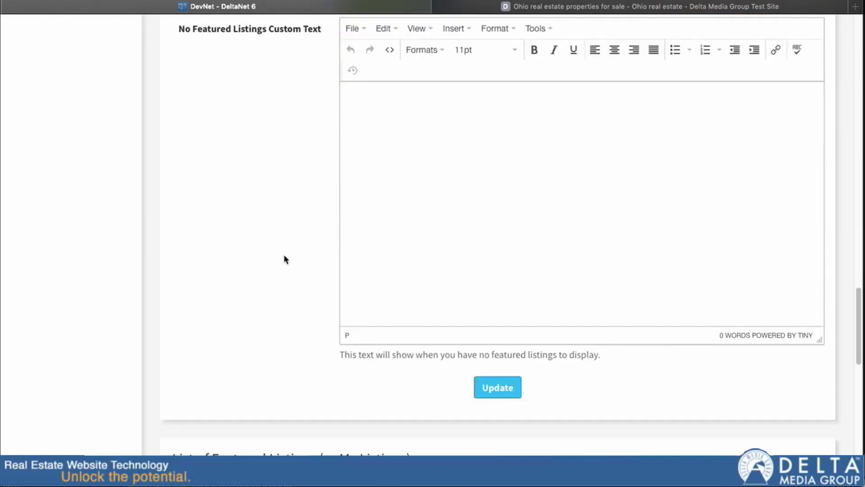
{"action": "scroll", "coordinate": [296, 271], "scroll_direction": "up", "scroll_amount": 1}
{"action": "left_click", "coordinate": [392, 185]}
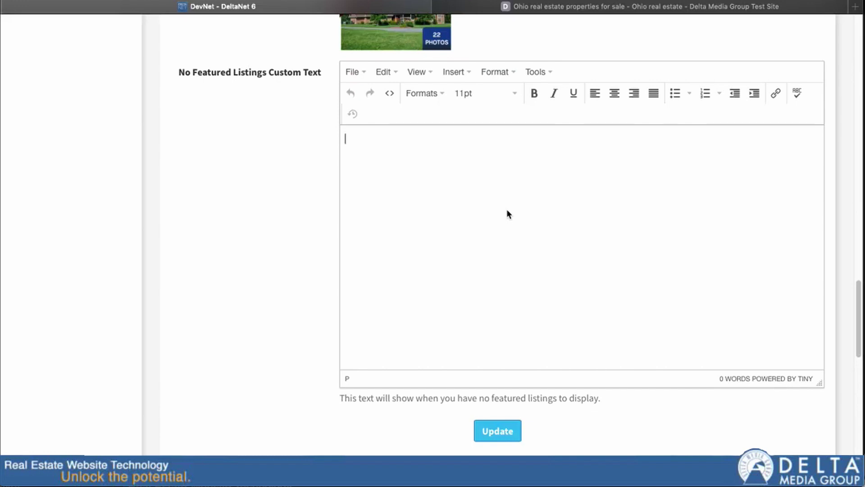
{"action": "left_click", "coordinate": [748, 186]}
Examine the Featured Type choices under List of Featured Listings (or My Listings), keeping My Listings selected.
{"action": "scroll", "coordinate": [150, 180], "scroll_direction": "down", "scroll_amount": 7}
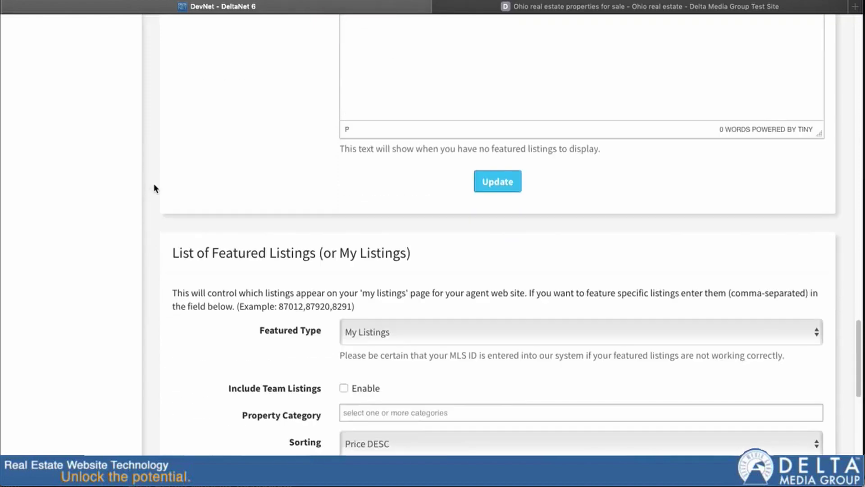
{"action": "scroll", "coordinate": [156, 185], "scroll_direction": "down", "scroll_amount": 2}
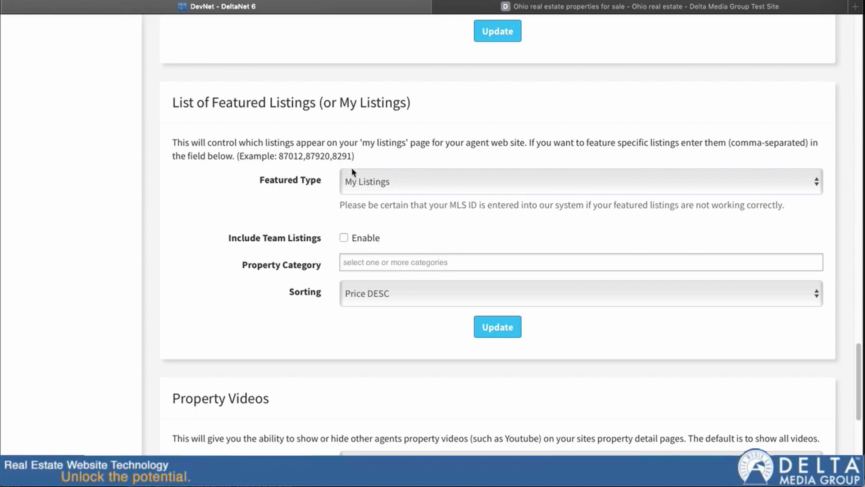
{"action": "left_click", "coordinate": [353, 180]}
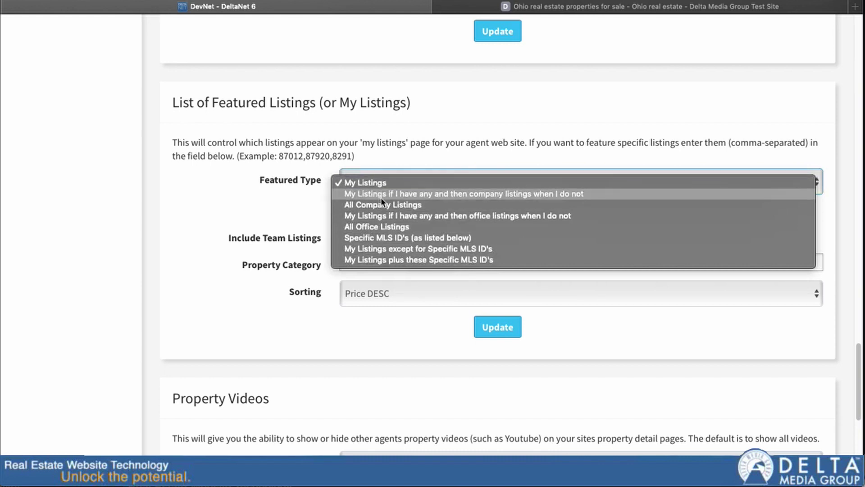
{"action": "left_click", "coordinate": [283, 201]}
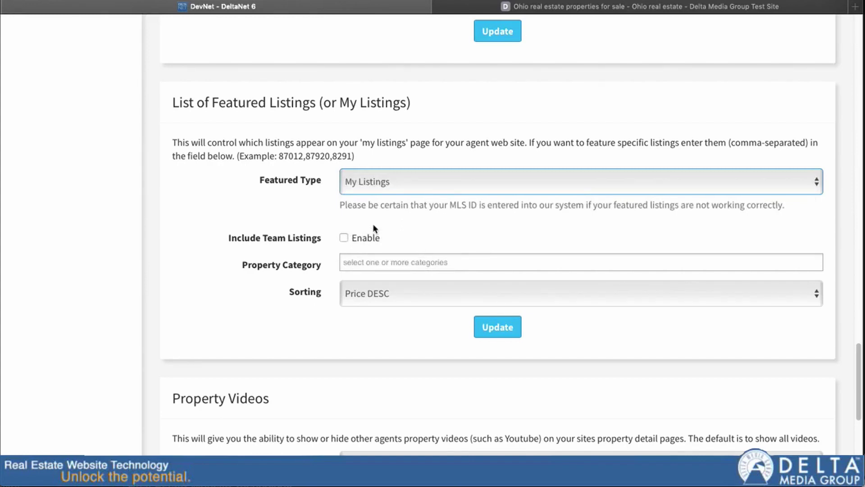
Enable Include Team Listings under List of Featured Listings, leaving Property Category empty and Sorting at Price DESC.
{"action": "left_click", "coordinate": [344, 239]}
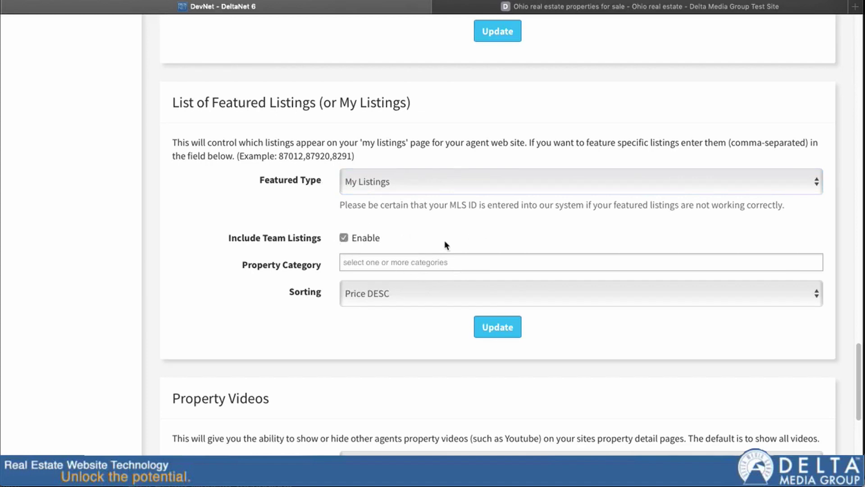
{"action": "left_click", "coordinate": [355, 265]}
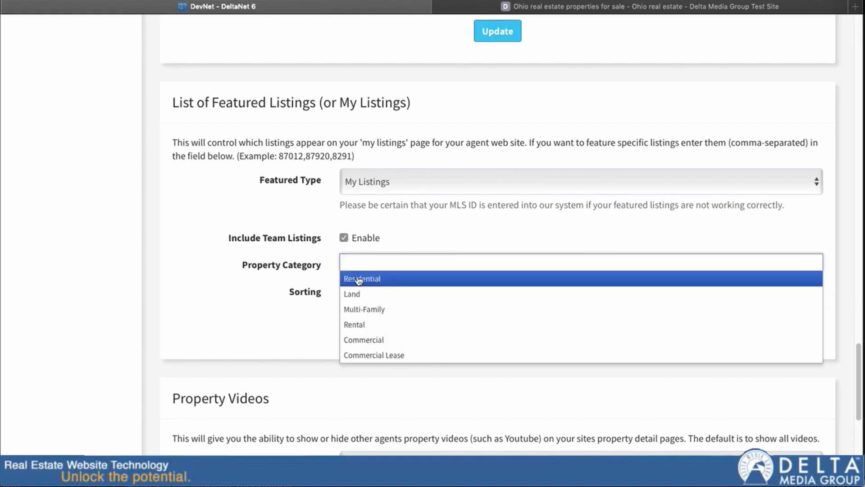
{"action": "left_click", "coordinate": [384, 279]}
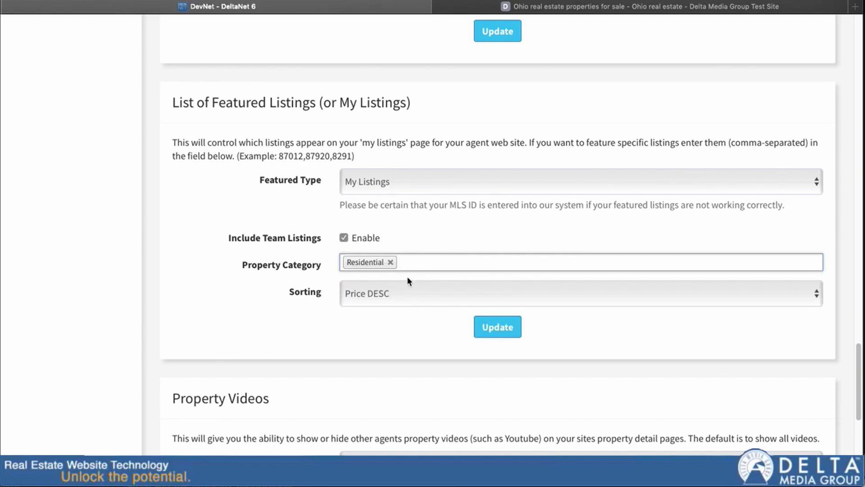
{"action": "left_click", "coordinate": [391, 262]}
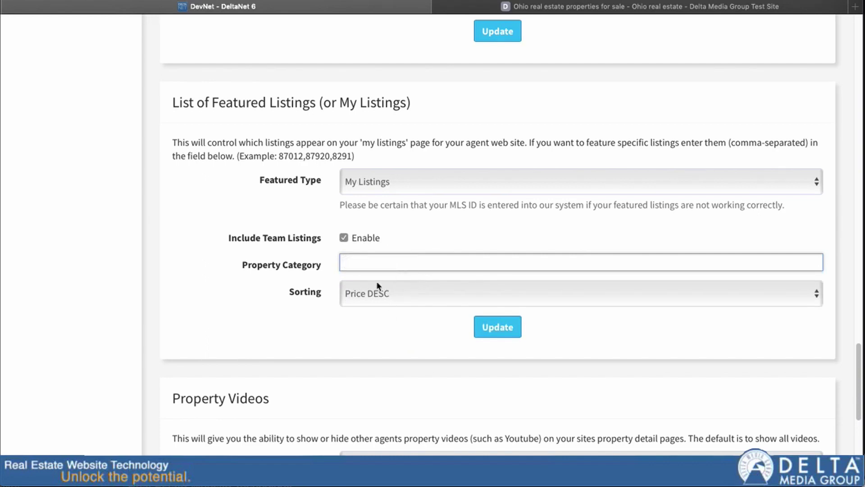
{"action": "left_click", "coordinate": [385, 294]}
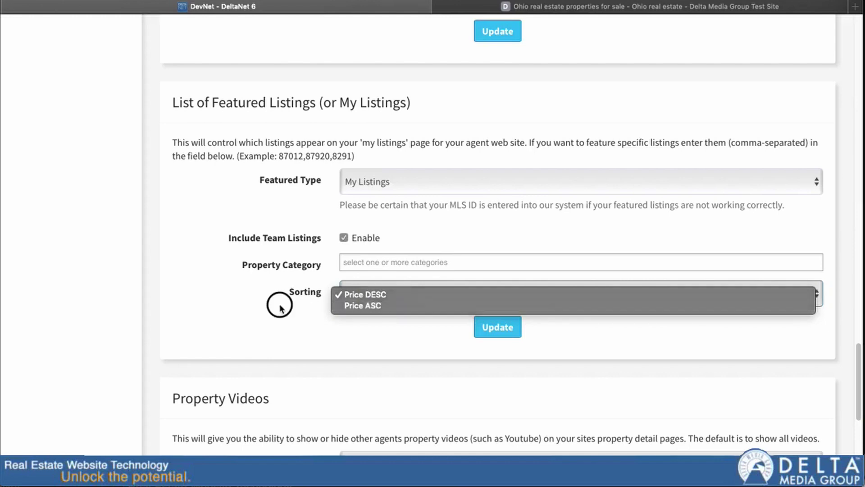
{"action": "left_click", "coordinate": [281, 289]}
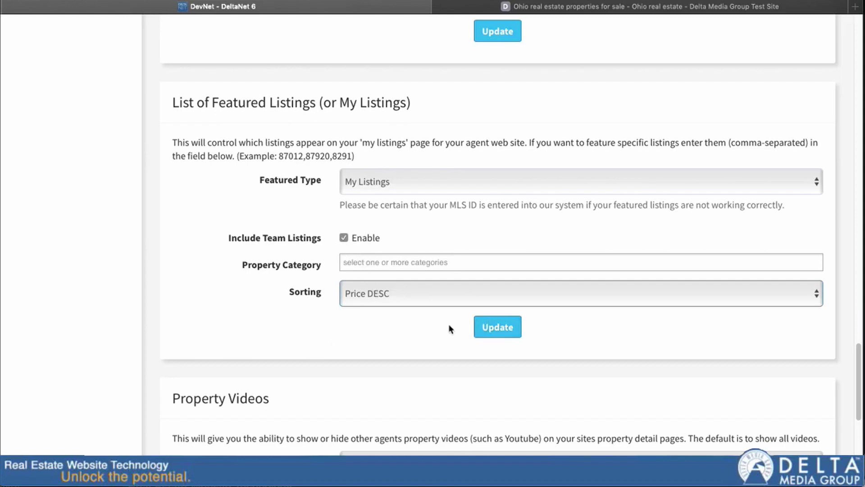
Switch Display Videos under Property Videos to Show All Videos and back to Show Only My Videos.
{"action": "scroll", "coordinate": [446, 332], "scroll_direction": "down", "scroll_amount": 4}
{"action": "scroll", "coordinate": [446, 324], "scroll_direction": "down", "scroll_amount": 1}
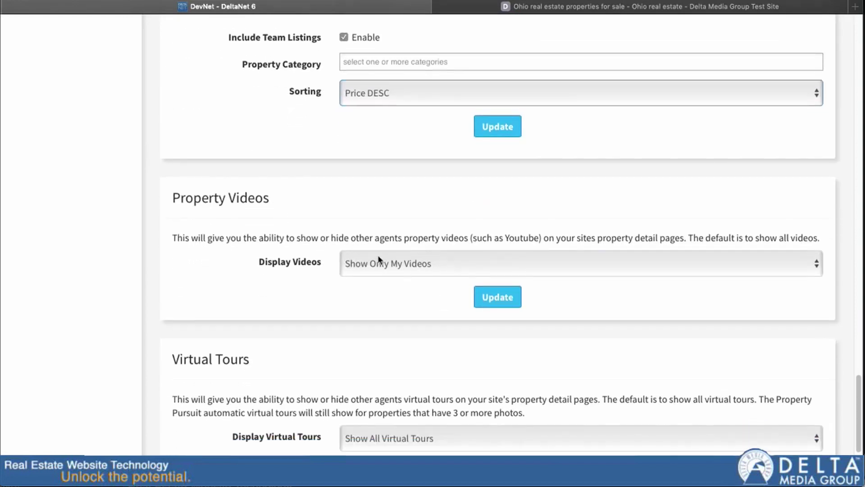
{"action": "left_click", "coordinate": [426, 261]}
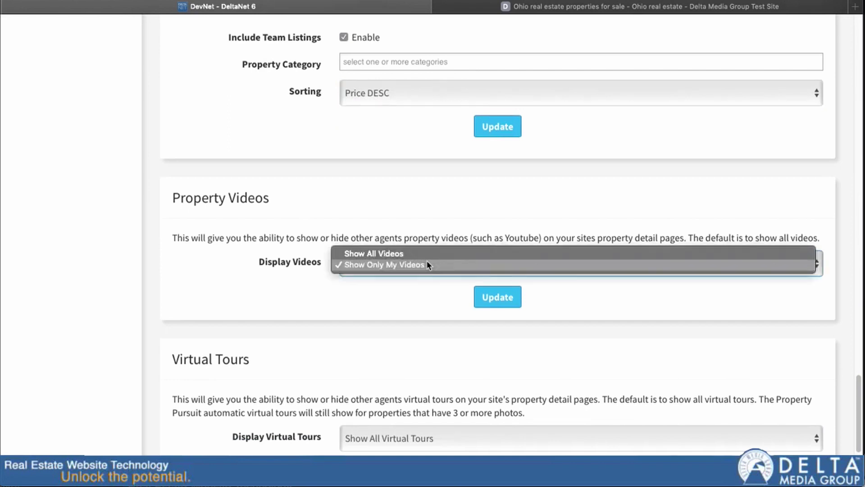
{"action": "left_click", "coordinate": [411, 254]}
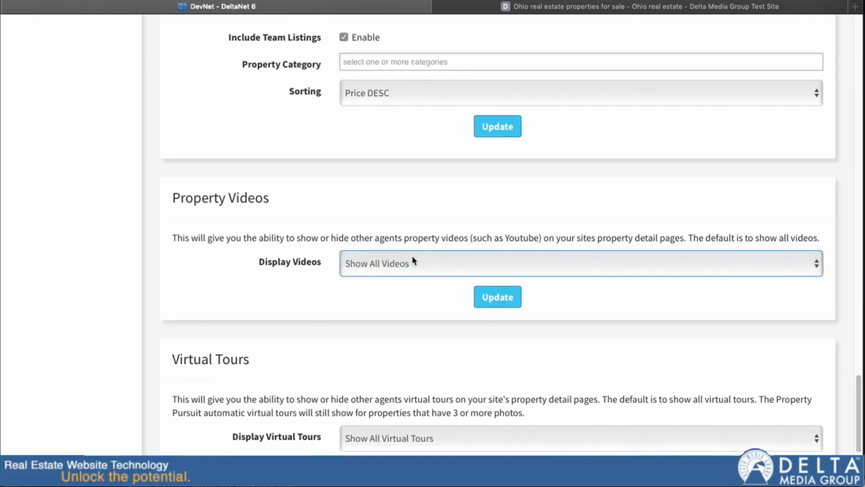
{"action": "left_click", "coordinate": [439, 269]}
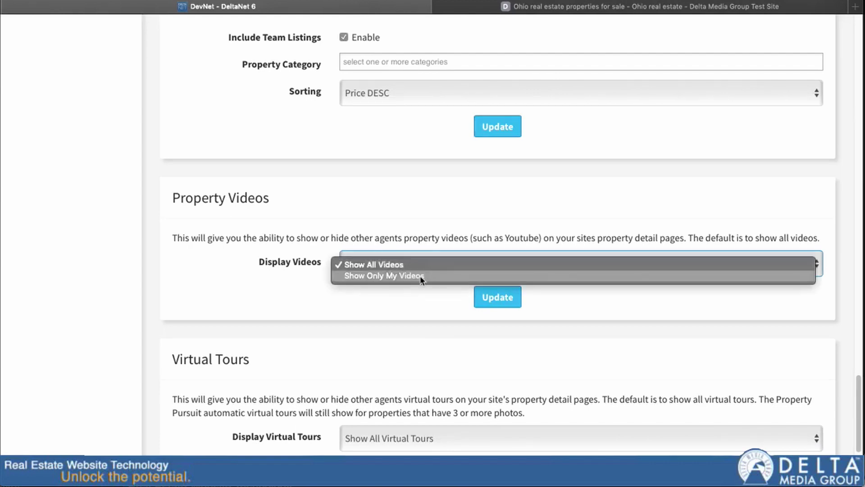
{"action": "left_click", "coordinate": [421, 275]}
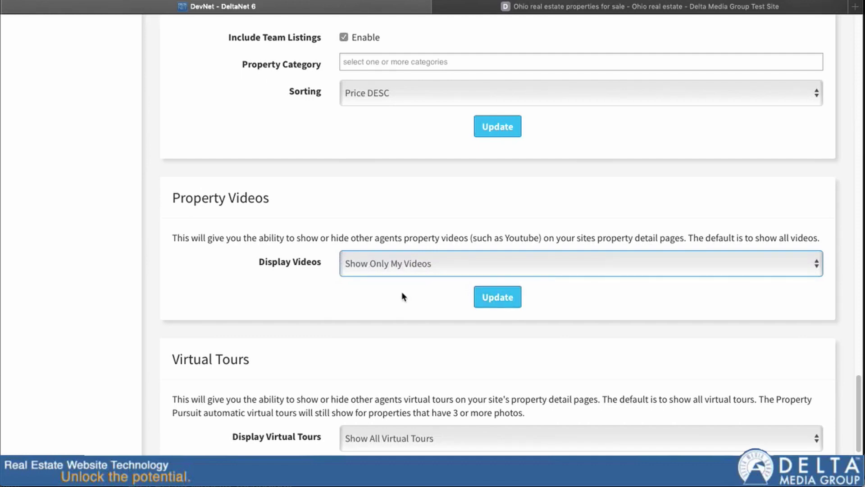
Set Display Virtual Tours to Show Only Virtual Tours for Company Listings and review the Display Videos choices, keeping Show Only My Videos.
{"action": "scroll", "coordinate": [411, 300], "scroll_direction": "down", "scroll_amount": 3}
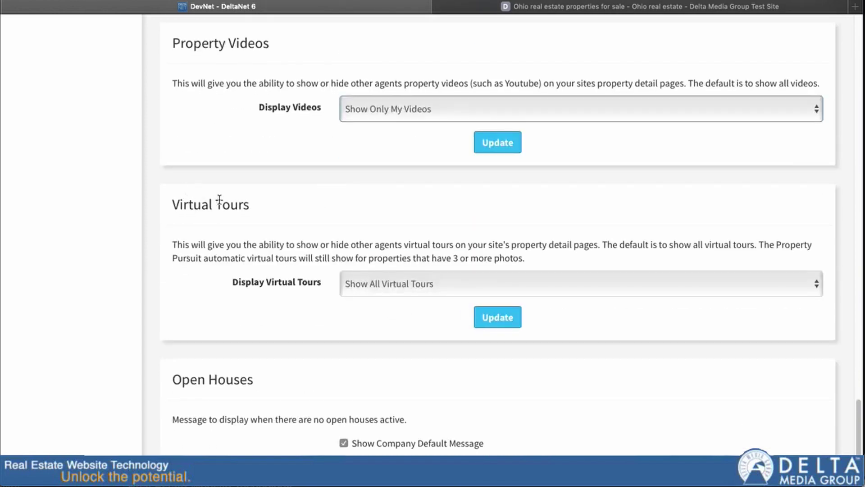
{"action": "left_click", "coordinate": [422, 287]}
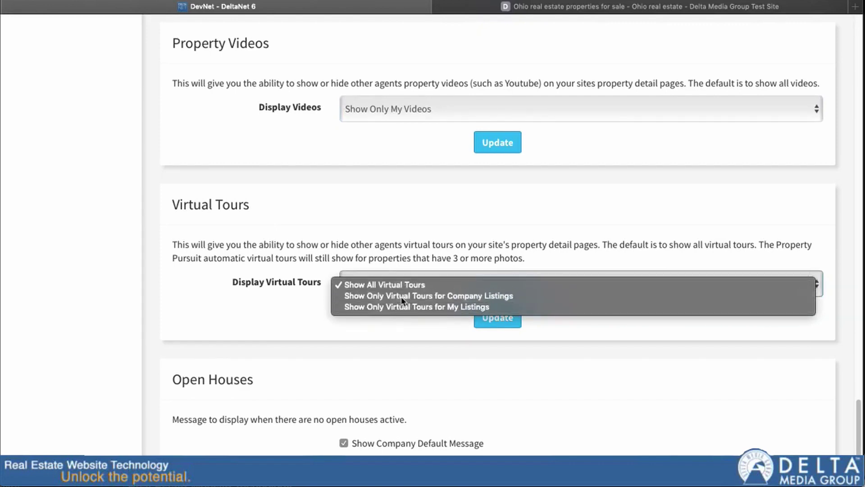
{"action": "left_click", "coordinate": [407, 296]}
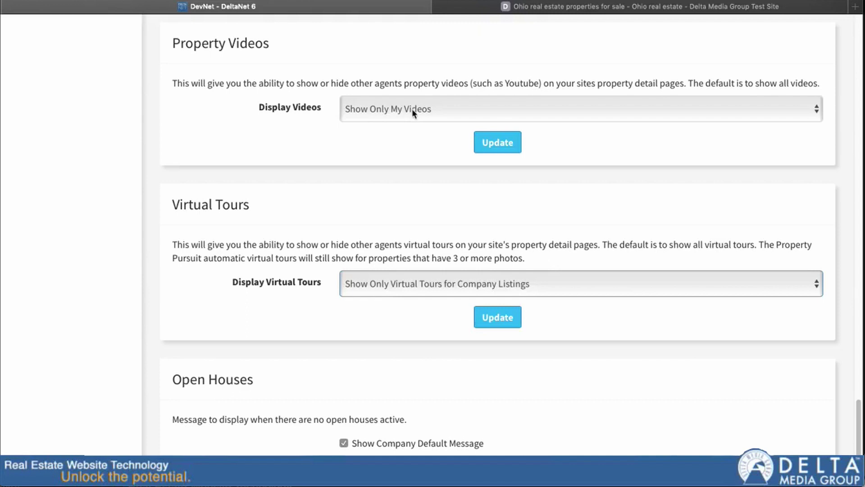
{"action": "left_click", "coordinate": [440, 110]}
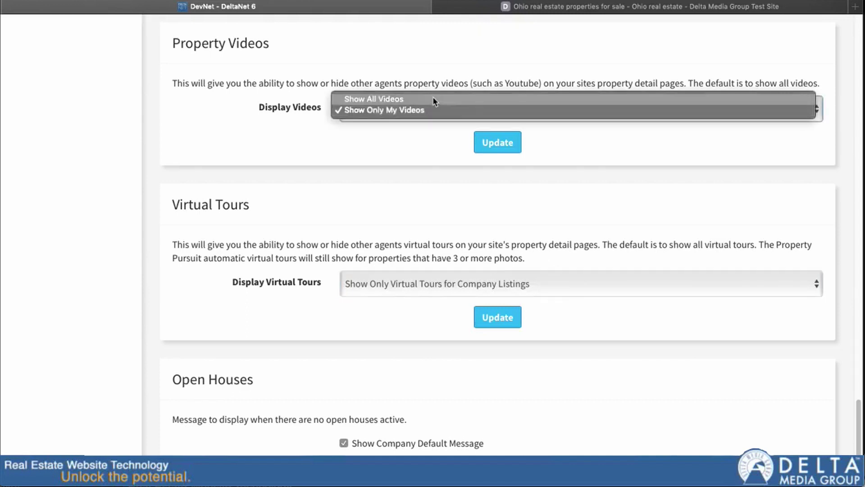
{"action": "left_click", "coordinate": [432, 108]}
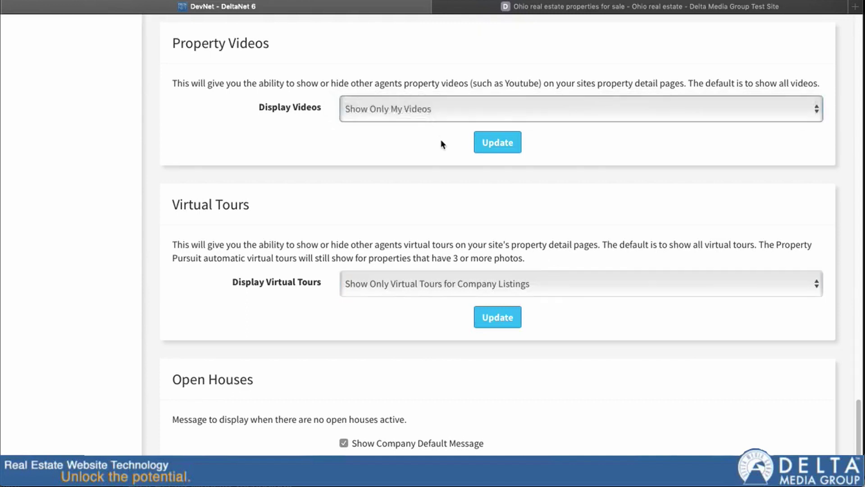
Try the Show All and Company Listings choices for Display Virtual Tours, ending on Show Only Virtual Tours for My Listings.
{"action": "scroll", "coordinate": [441, 142], "scroll_direction": "down", "scroll_amount": 3}
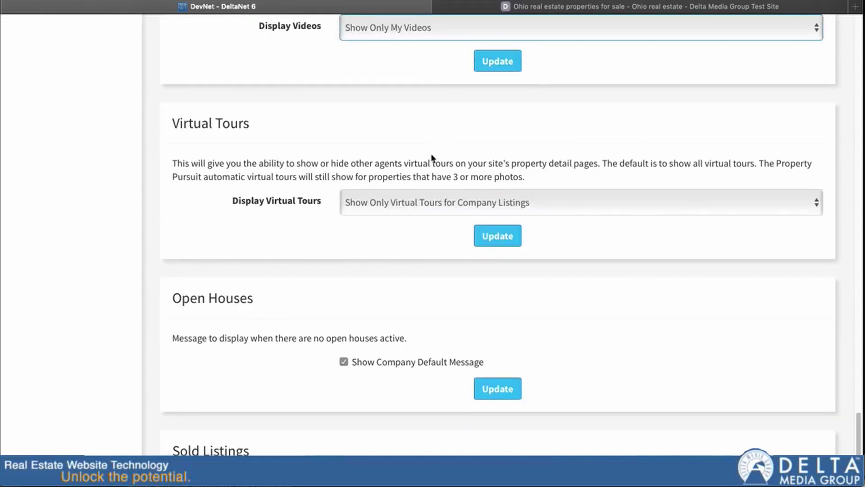
{"action": "left_click", "coordinate": [432, 209]}
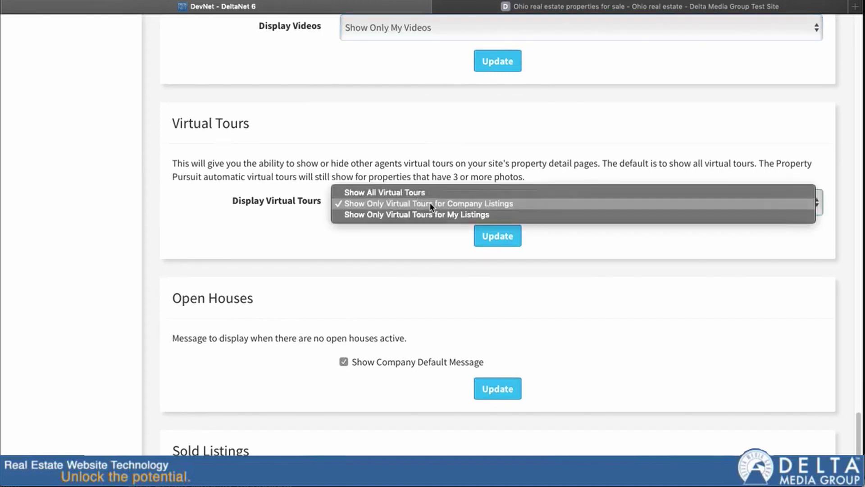
{"action": "left_click", "coordinate": [429, 195]}
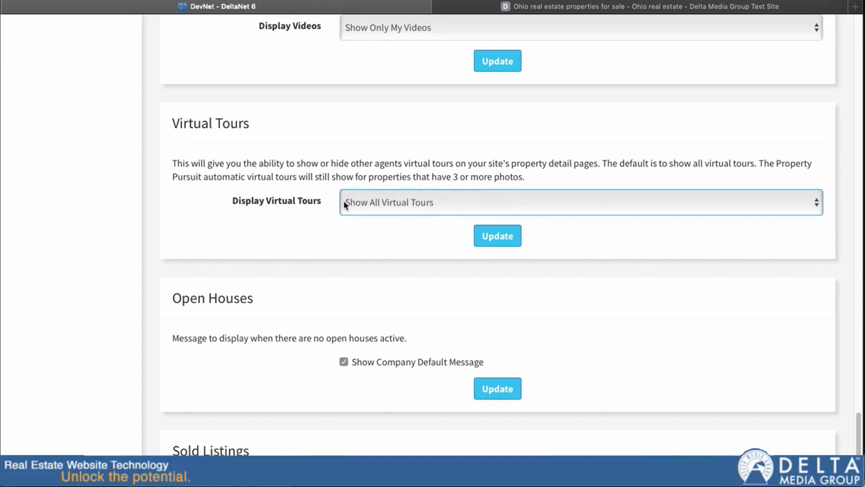
{"action": "left_click", "coordinate": [428, 217]}
{"action": "left_click", "coordinate": [418, 215]}
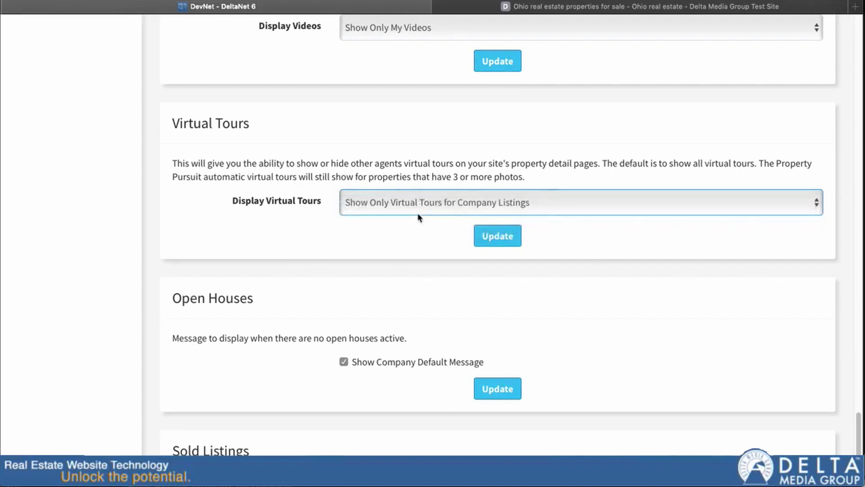
{"action": "left_click", "coordinate": [513, 205]}
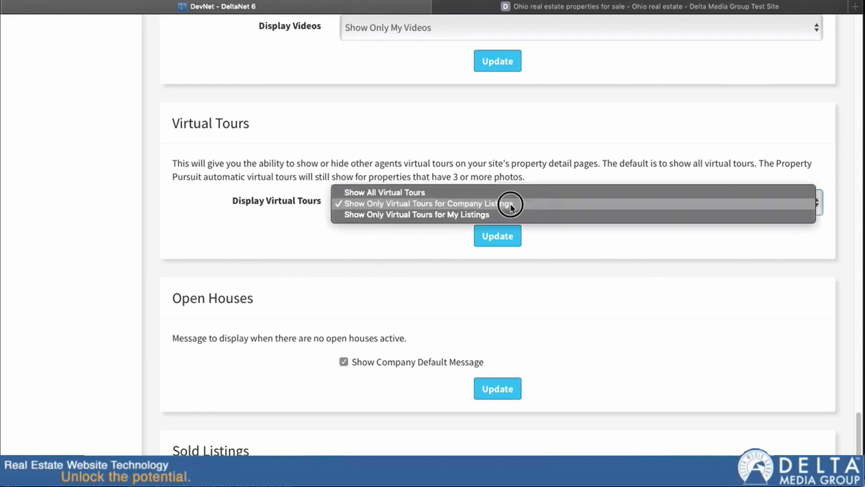
{"action": "left_click", "coordinate": [464, 214]}
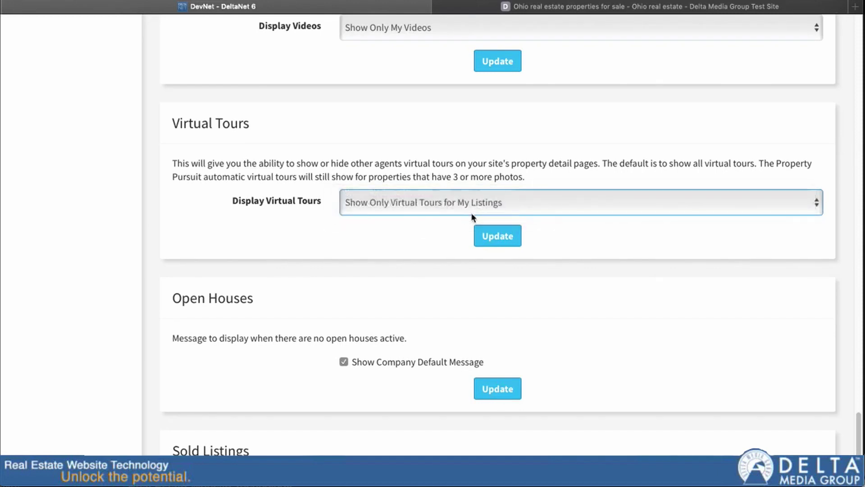
Open the $12,500,900 Bellville listing on the Delta Media Group Test Site, locate its Virtual Tour link, and return to DeltaNet.
{"action": "left_click", "coordinate": [638, 6]}
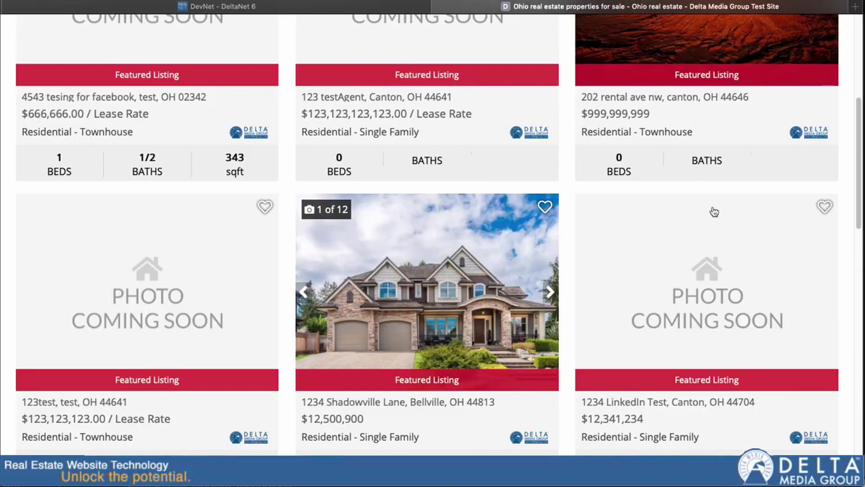
{"action": "left_click", "coordinate": [434, 308]}
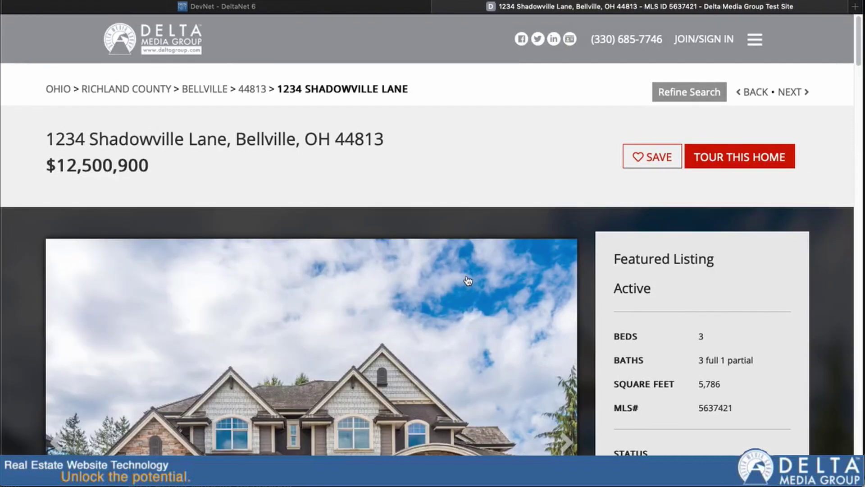
{"action": "scroll", "coordinate": [350, 384], "scroll_direction": "down", "scroll_amount": 5}
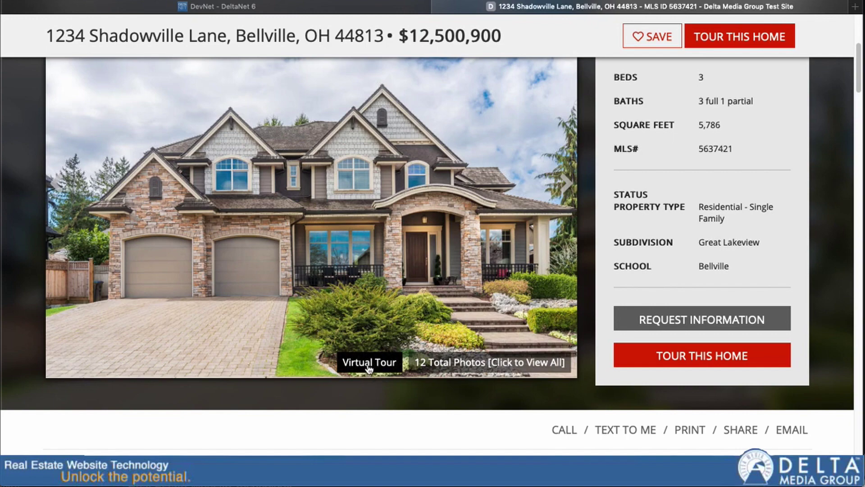
{"action": "left_click", "coordinate": [260, 12]}
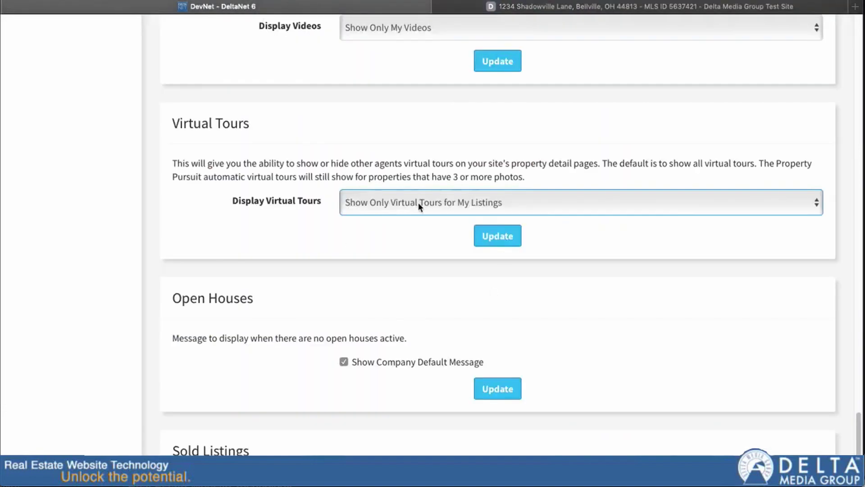
Turn off Show Company Default Message under Open Houses to inspect the custom message field, and turn it back on.
{"action": "scroll", "coordinate": [463, 205], "scroll_direction": "down", "scroll_amount": 3}
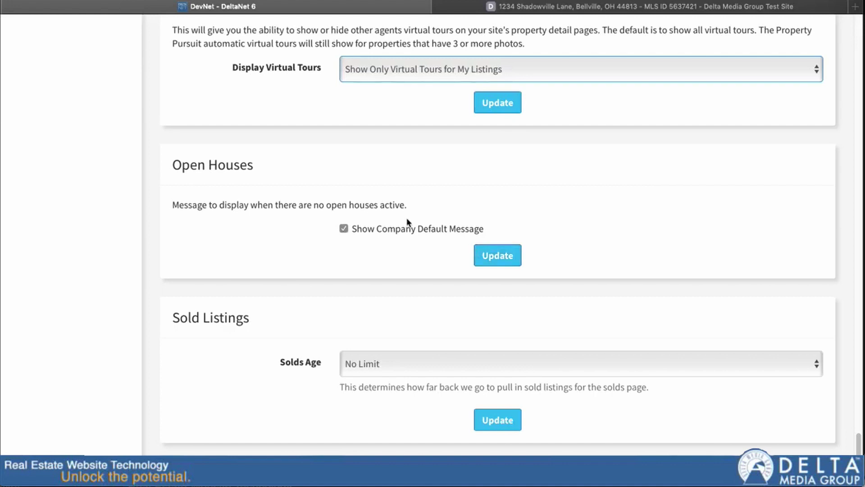
{"action": "left_click", "coordinate": [344, 228]}
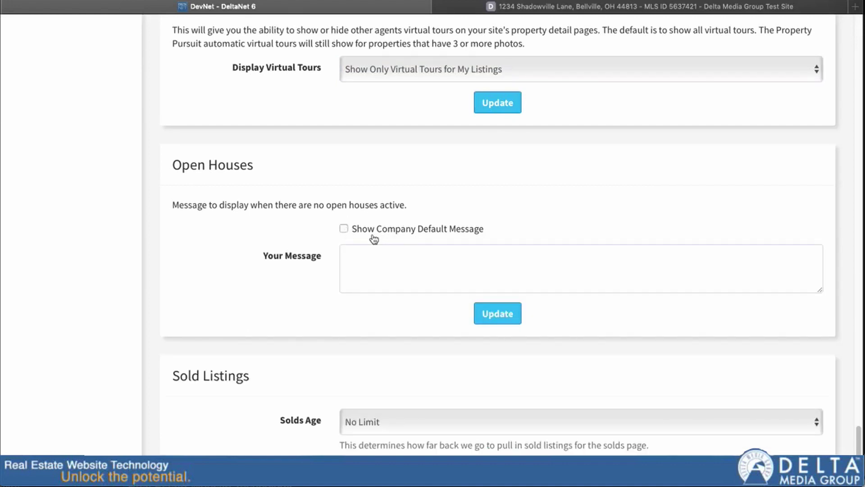
{"action": "left_click", "coordinate": [353, 256]}
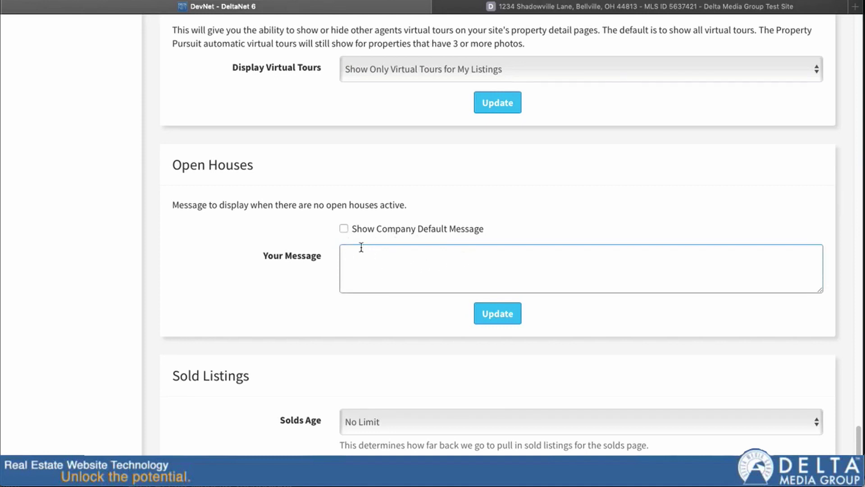
{"action": "left_click", "coordinate": [345, 229]}
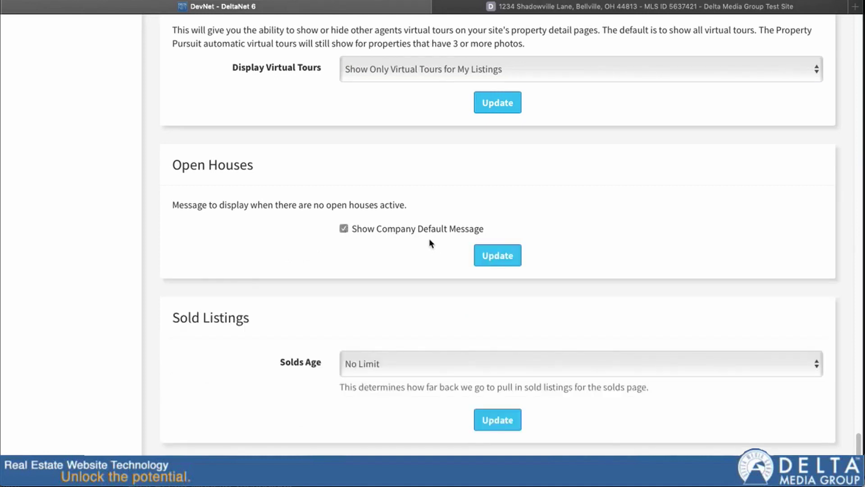
Filter the test site's property search results to only listings with upcoming Open Houses, and return to DeltaNet's listing settings.
{"action": "left_click", "coordinate": [591, 7]}
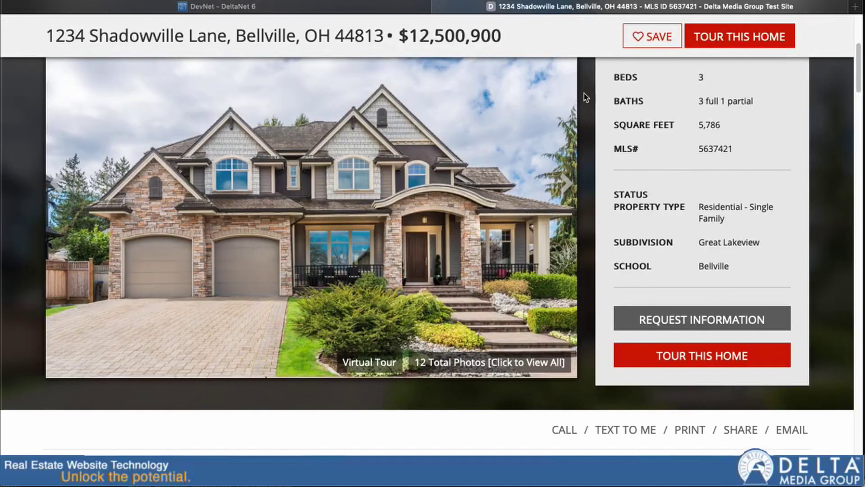
{"action": "left_click", "coordinate": [10, 23]}
{"action": "scroll", "coordinate": [456, 282], "scroll_direction": "up", "scroll_amount": 10}
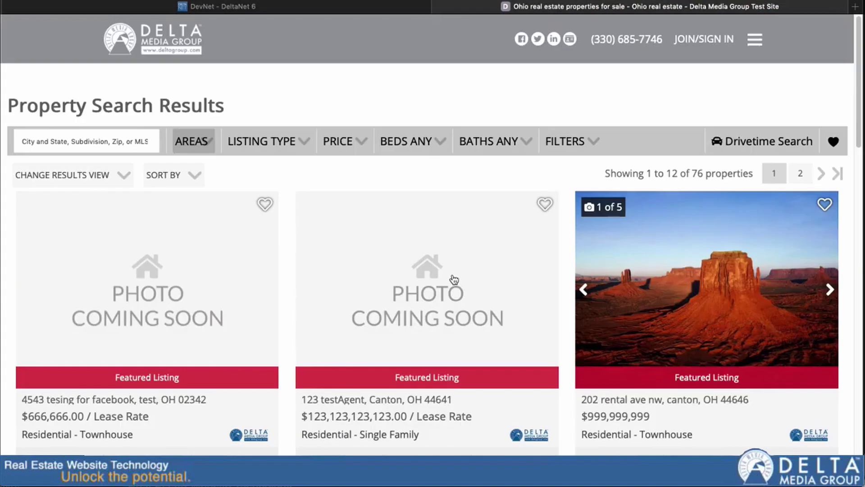
{"action": "left_click", "coordinate": [588, 141]}
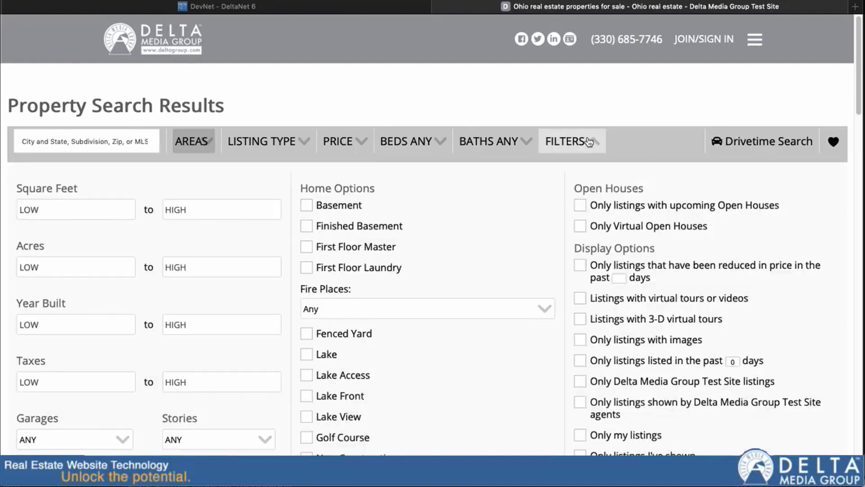
{"action": "left_click", "coordinate": [581, 206]}
{"action": "left_click", "coordinate": [591, 141]}
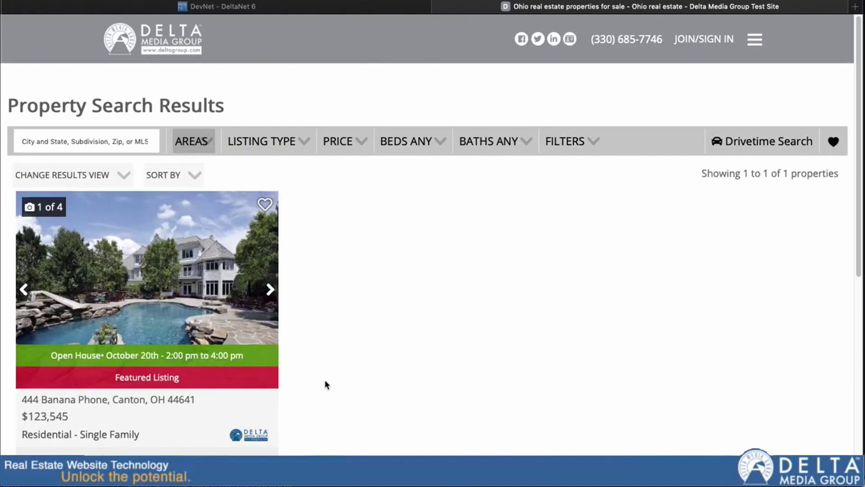
{"action": "left_click", "coordinate": [304, 8]}
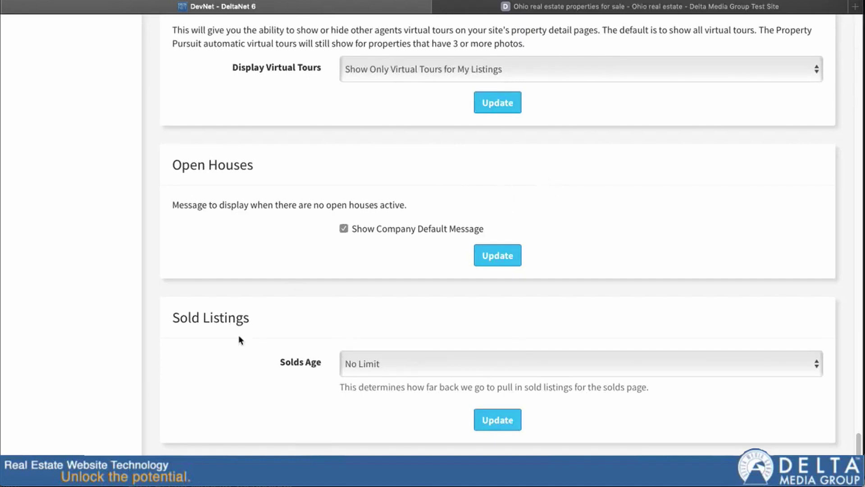
Look through the Solds Age choices under Sold Listings, glance at the test site's property search results, and return to DeltaNet.
{"action": "left_click", "coordinate": [412, 363]}
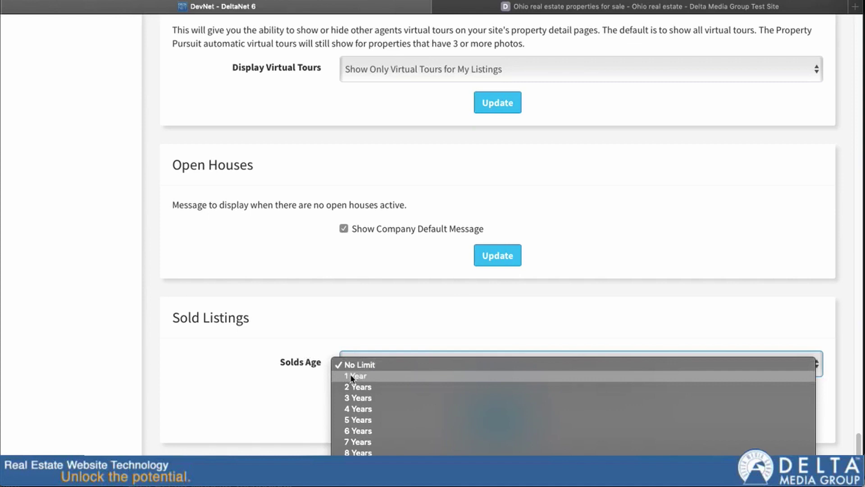
{"action": "left_click", "coordinate": [314, 377]}
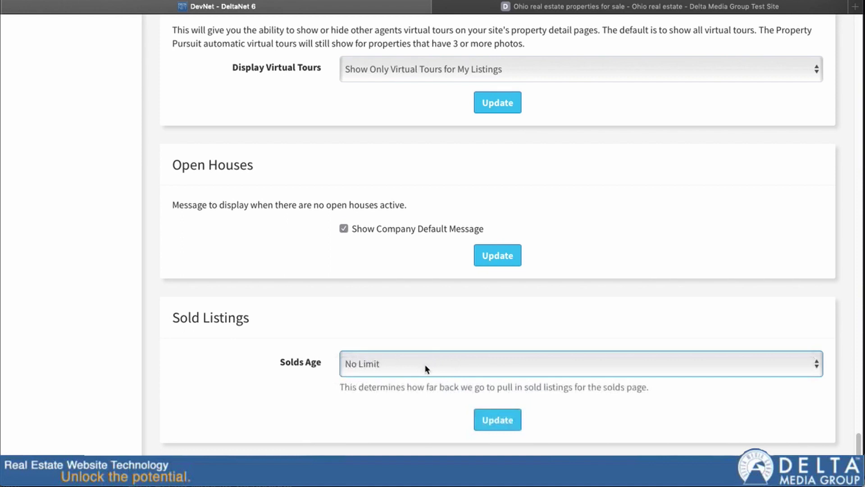
{"action": "left_click", "coordinate": [637, 7]}
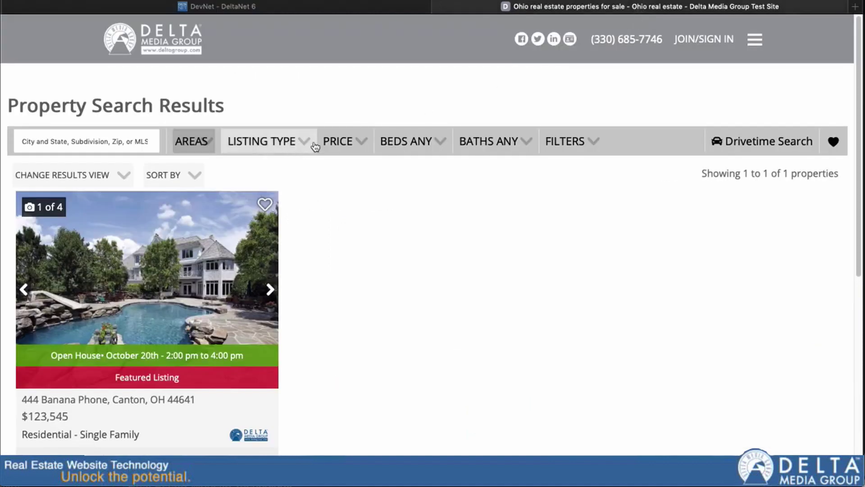
{"action": "left_click", "coordinate": [287, 10]}
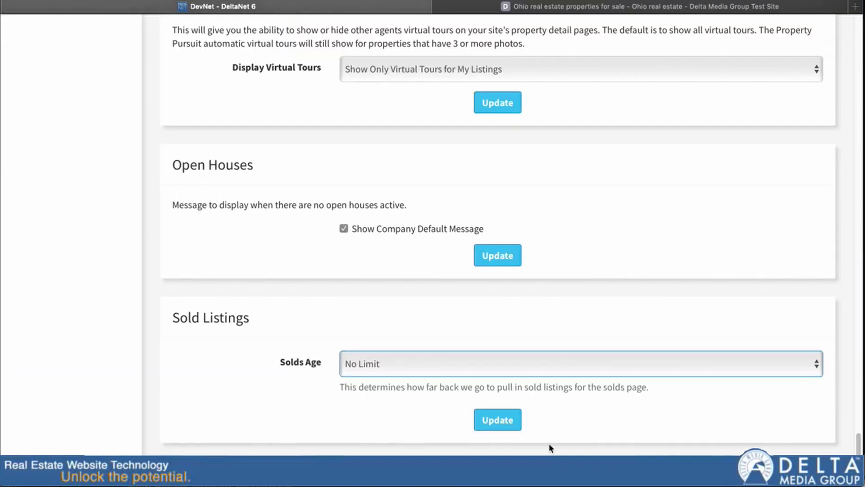
Set Solds Age under Sold Listings to 1 Year, rechecking the available choices and keeping that selection.
{"action": "left_click", "coordinate": [431, 364]}
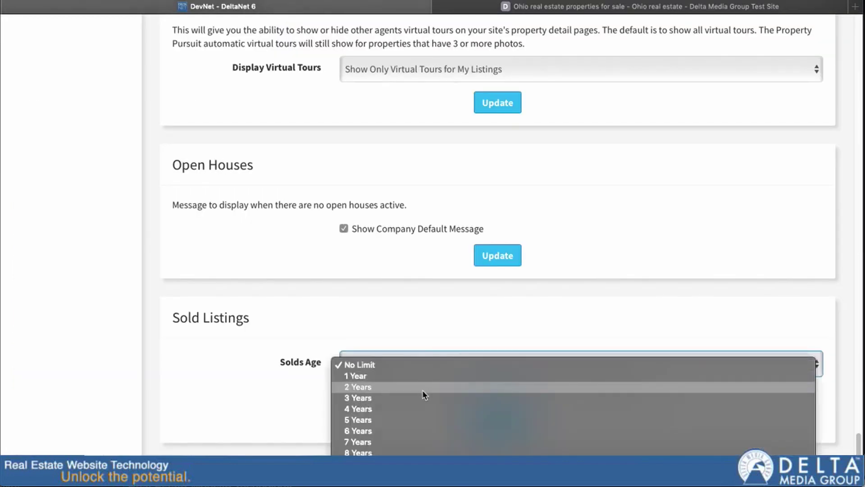
{"action": "left_click", "coordinate": [383, 376]}
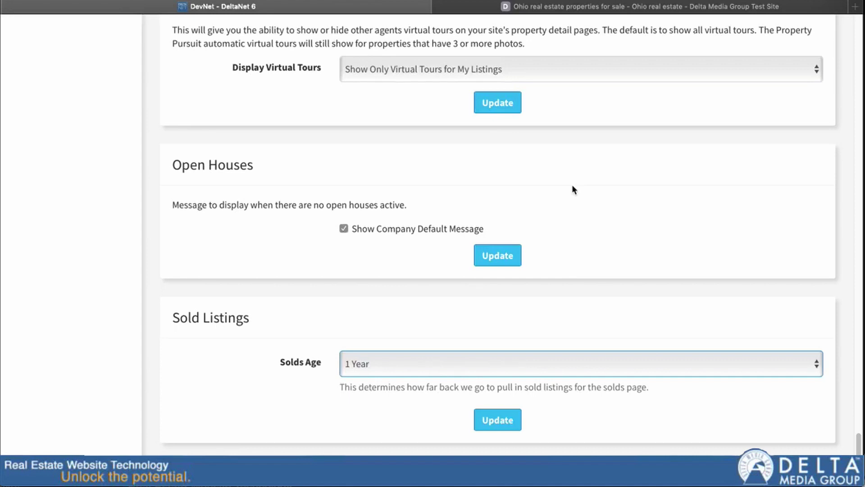
{"action": "left_click", "coordinate": [381, 359]}
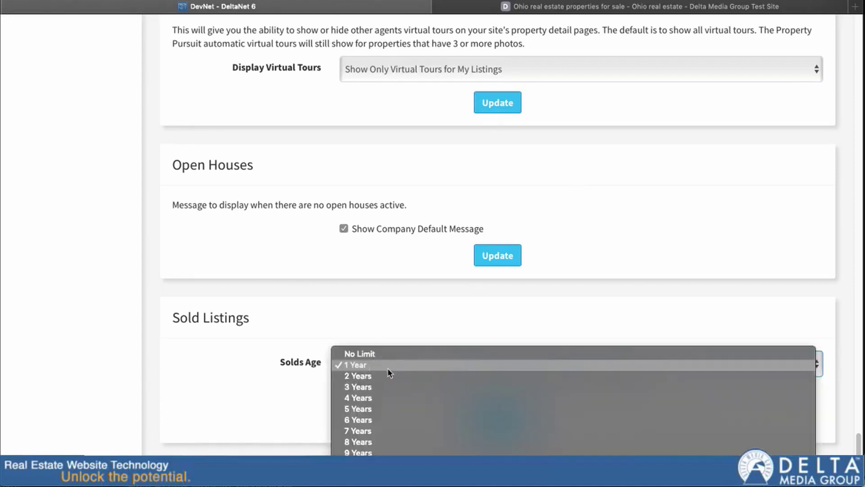
{"action": "left_click", "coordinate": [370, 366]}
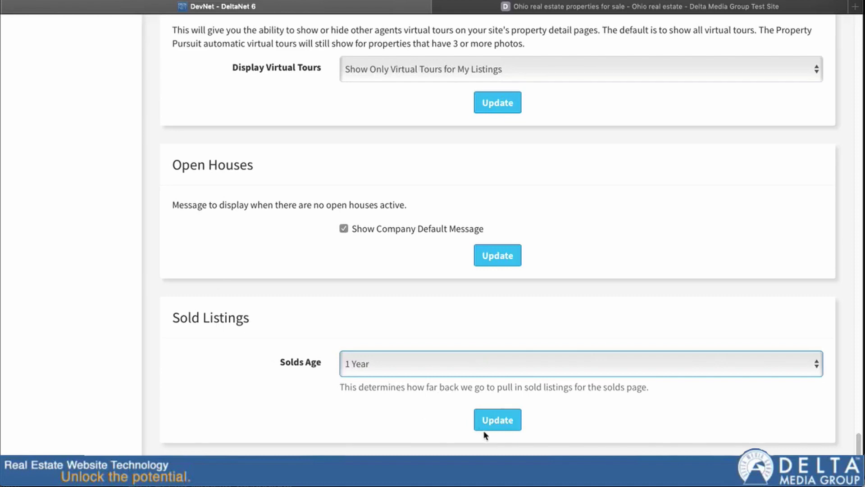
Go back through the listing settings to the Mortgage Link section at the beginning of the Listing Display Settings page.
{"action": "scroll", "coordinate": [338, 388], "scroll_direction": "up", "scroll_amount": 4}
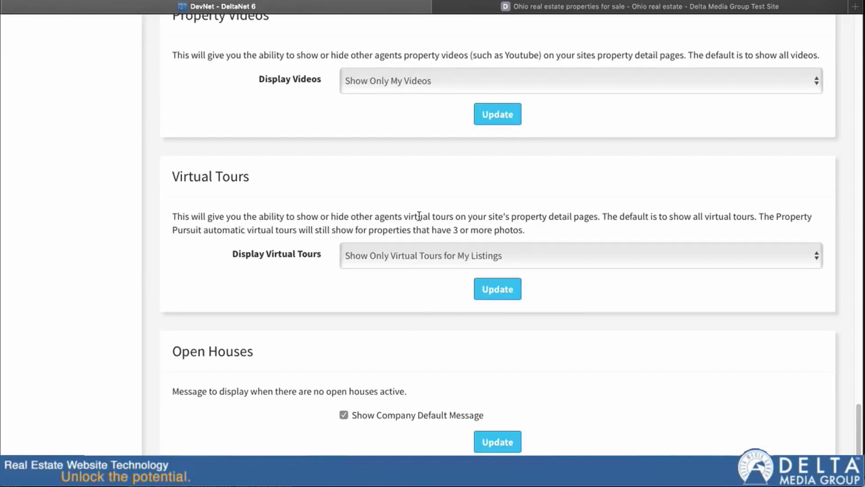
{"action": "scroll", "coordinate": [305, 411], "scroll_direction": "up", "scroll_amount": 10}
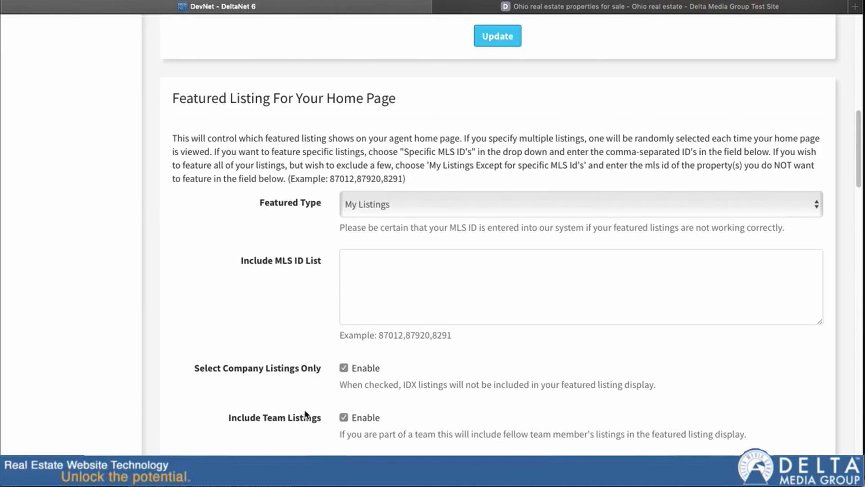
{"action": "scroll", "coordinate": [306, 414], "scroll_direction": "up", "scroll_amount": 10}
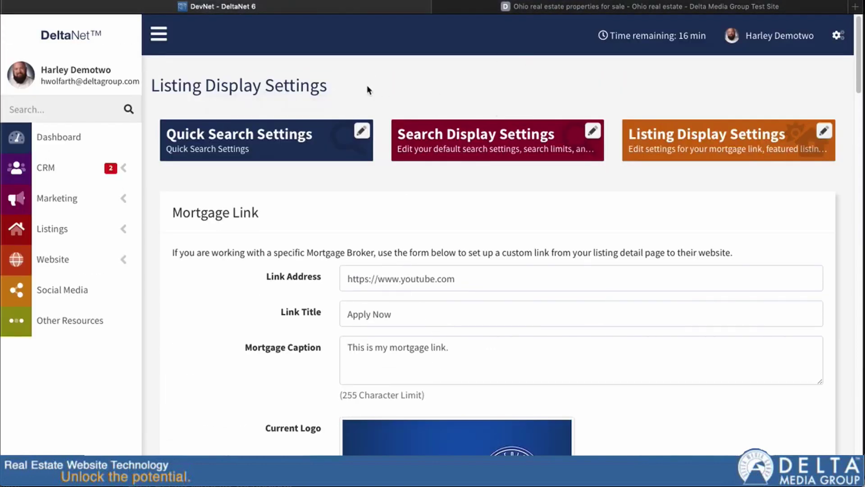